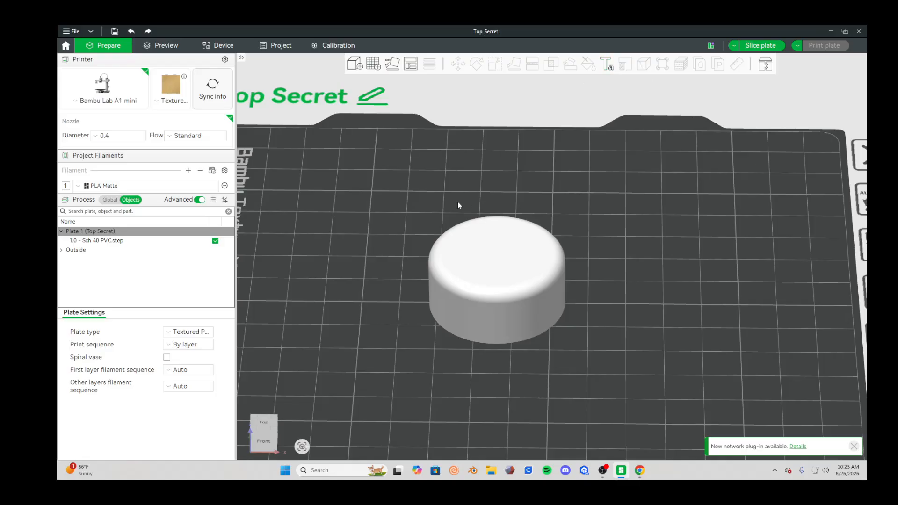
Add a text object to the plate, move the cylinder clear of it, and select the text.
left_click(610, 68)
left_click(546, 327)
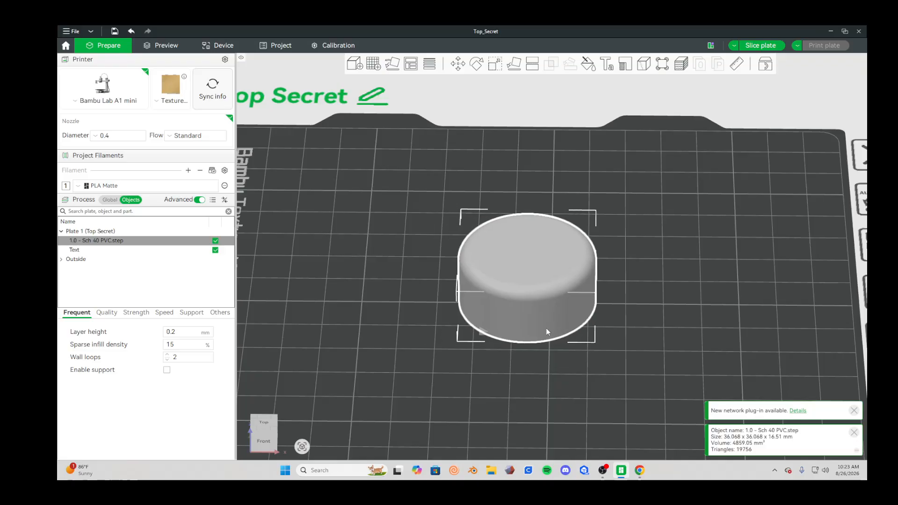
left_click_drag(546, 327, 447, 285)
left_click(492, 325)
left_click(495, 329)
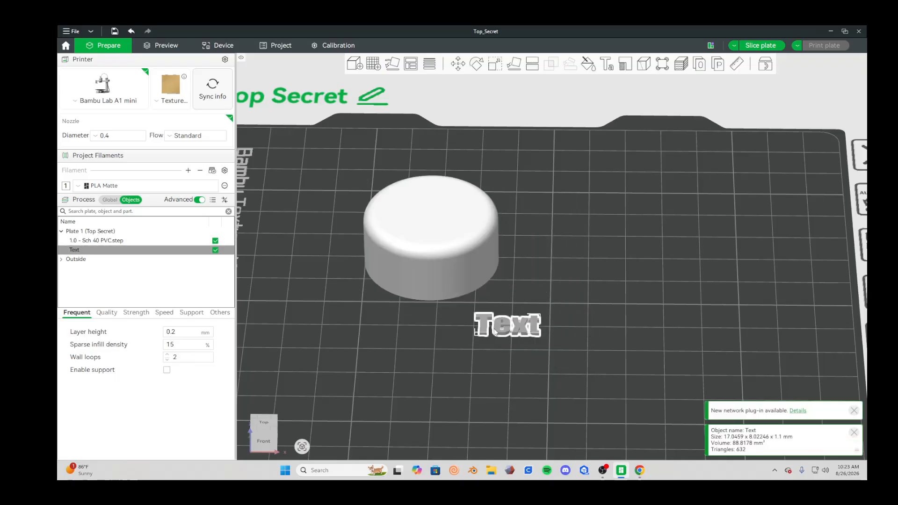
Move the cylinder sideways so it stands directly behind the text object.
scroll(612, 310, "up", 5)
right_click_drag(612, 310, 650, 262)
scroll(681, 181, "up", 3)
scroll(681, 181, "down", 5)
scroll(650, 262, "down", 2)
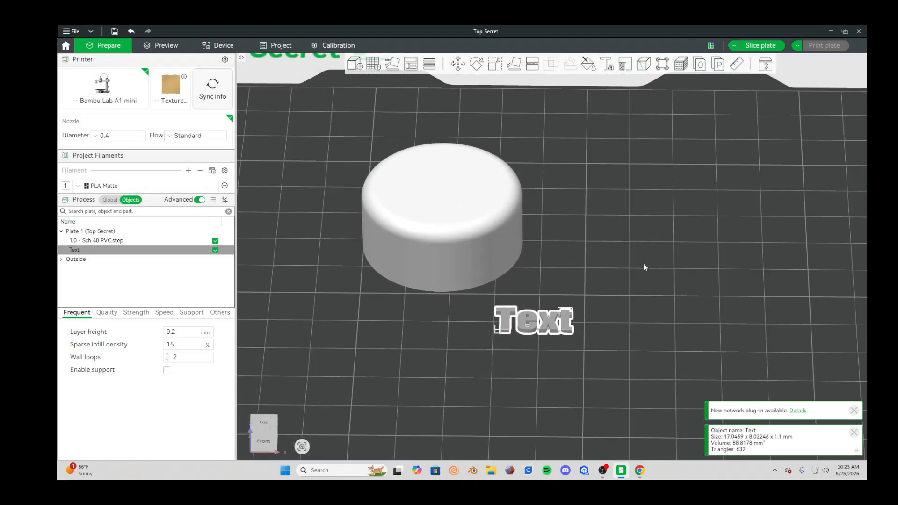
left_click_drag(476, 227, 556, 238)
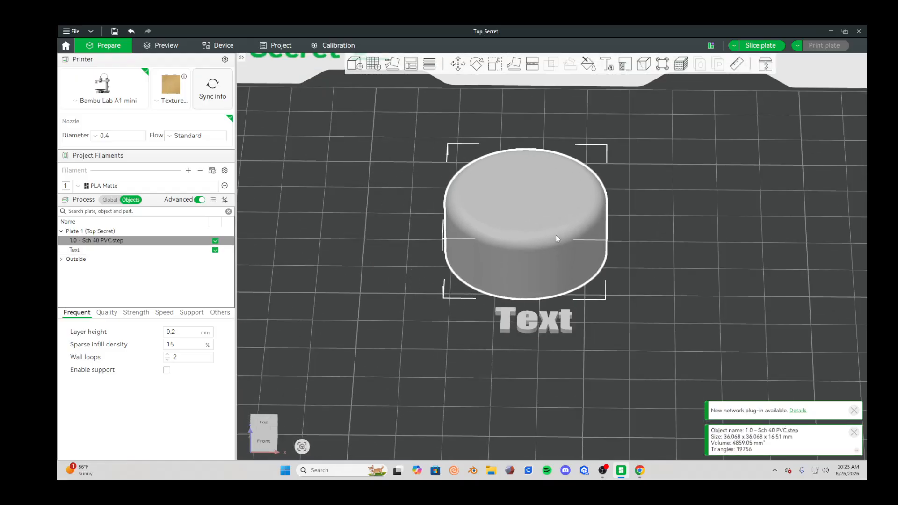
Edit the text object and extend its wording to "Text 156416".
left_click(538, 321)
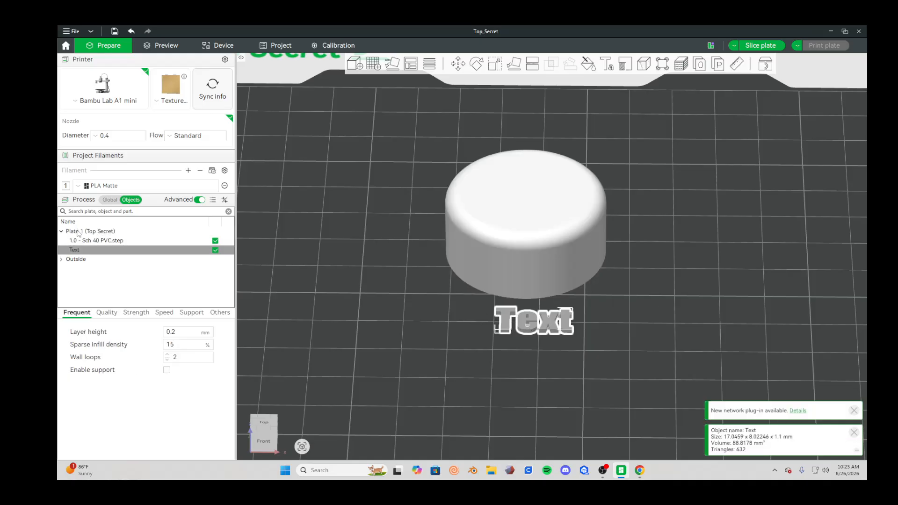
left_click(609, 65)
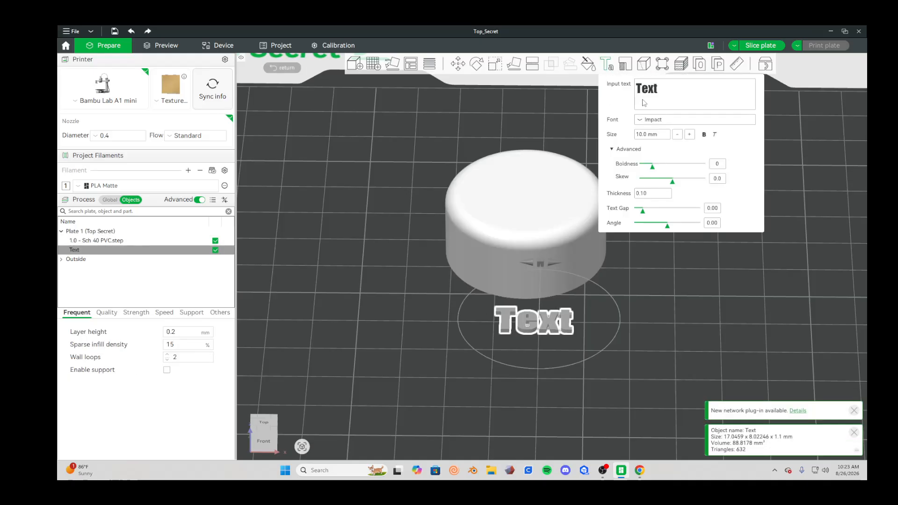
type("156416")
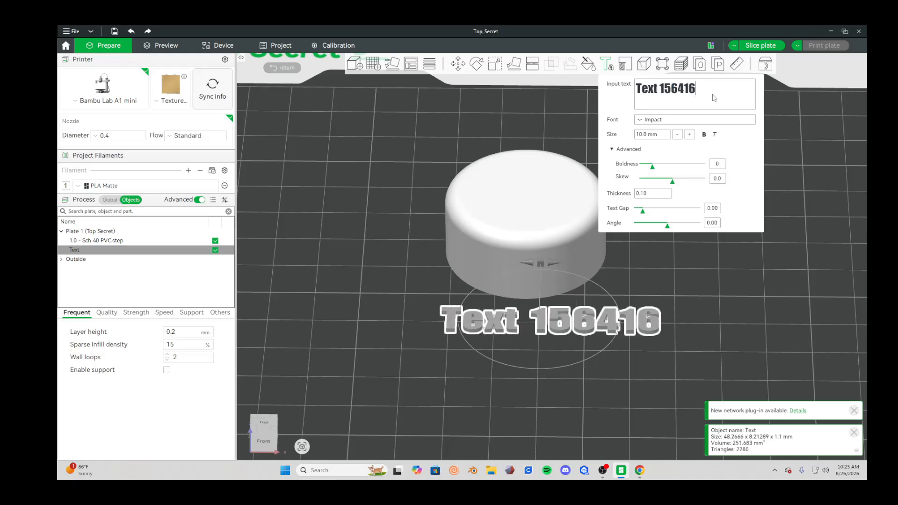
Clear the entire wording of the text object.
key("BackSpace")
key("BackSpace")
key("BackSpace")
key("BackSpace")
key("BackSpace")
key("BackSpace")
key("BackSpace")
key("BackSpace")
key("BackSpace")
key("BackSpace")
key("BackSpace")
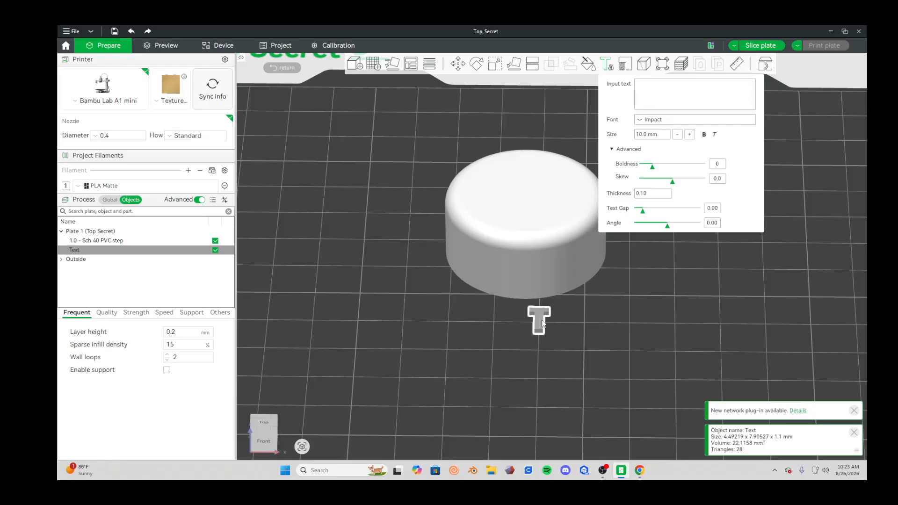
Delete the text object from the plate.
scroll(545, 313, "down", 3)
scroll(613, 284, "up", 5)
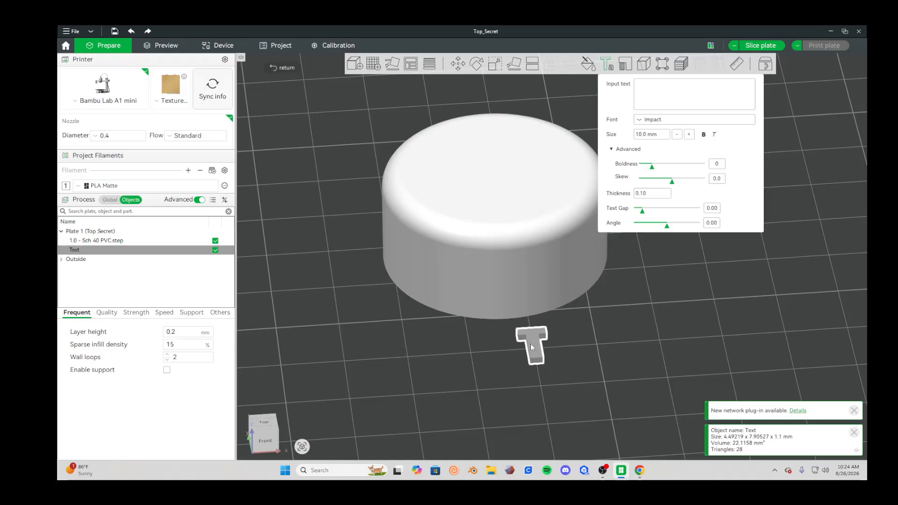
right_click(83, 250)
left_click(104, 285)
Add a new text object to the plate and move it sideways, clear of the cylinder.
left_click_drag(657, 282, 630, 336)
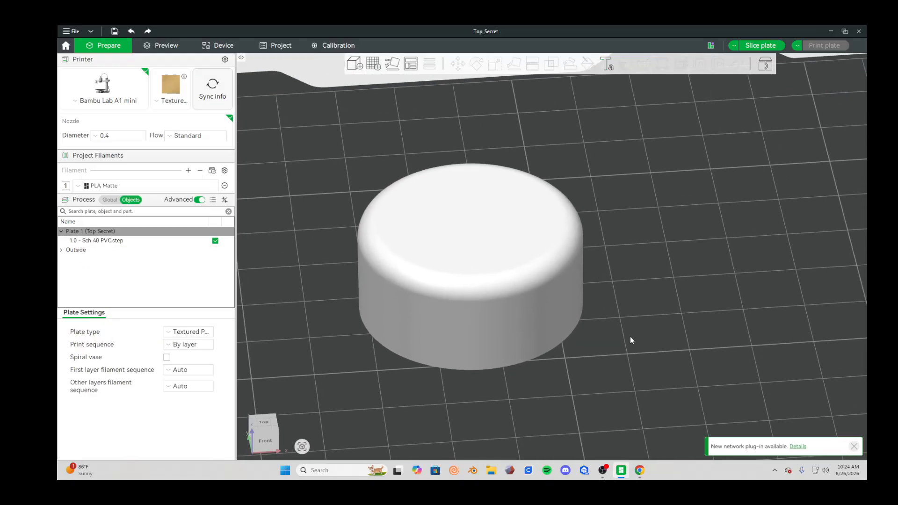
right_click_drag(616, 315, 736, 299)
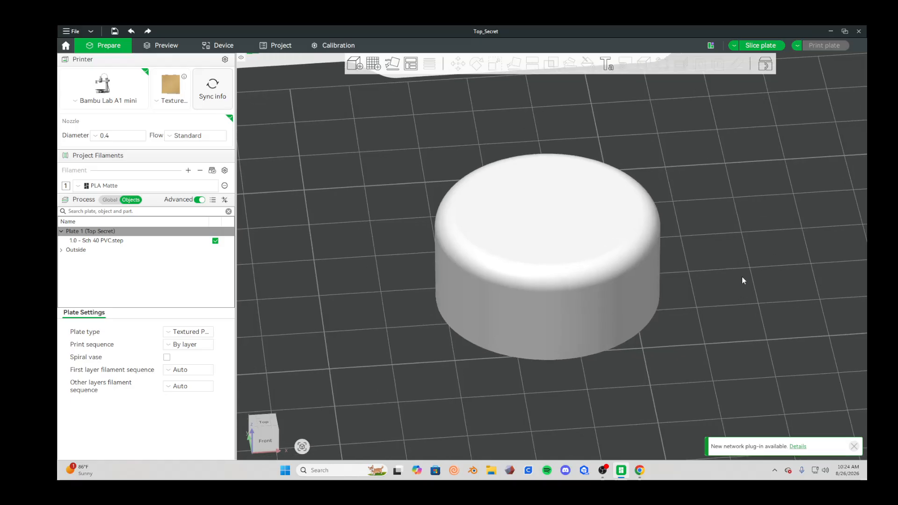
left_click(607, 64)
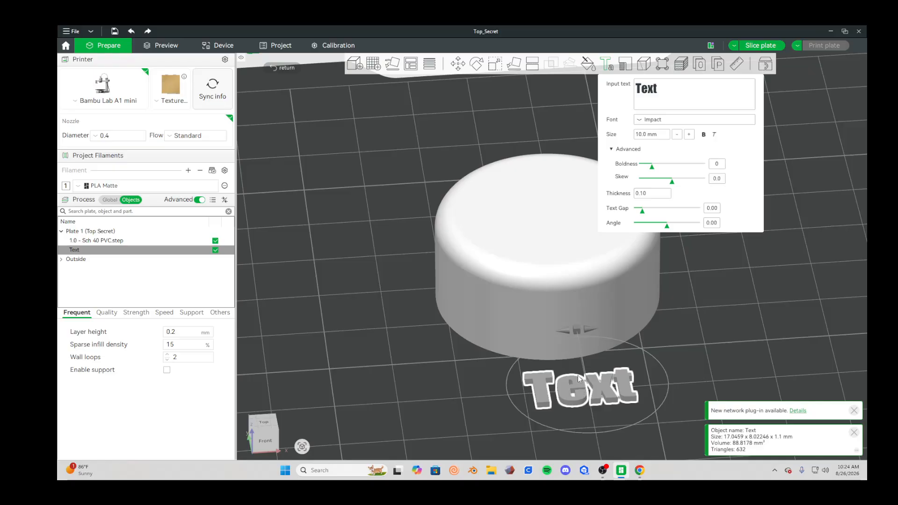
left_click_drag(684, 347, 680, 348)
right_click_drag(680, 348, 649, 212)
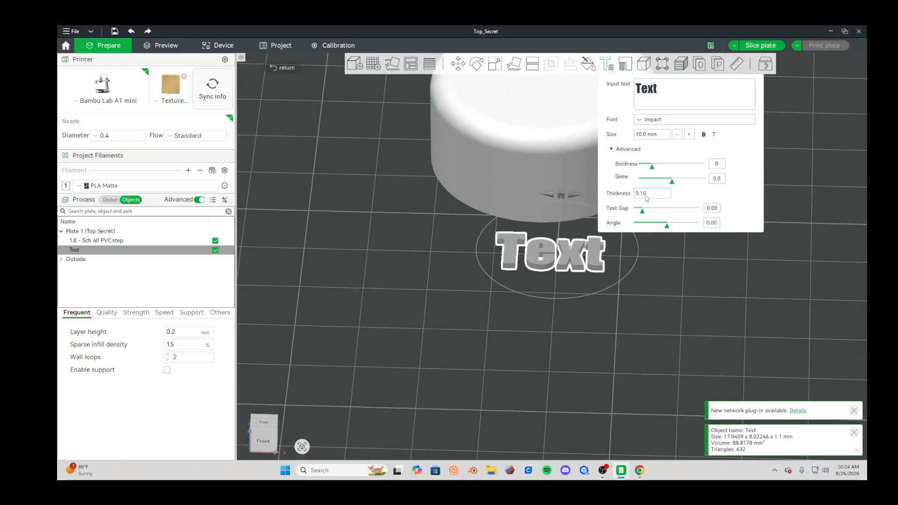
left_click_drag(688, 277, 690, 284)
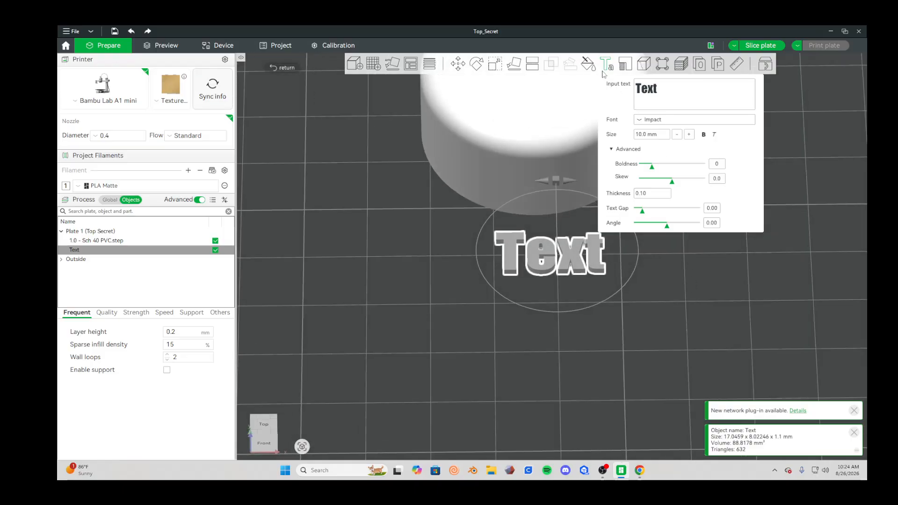
right_click_drag(706, 249, 649, 312)
left_click_drag(497, 306, 679, 328)
Replace the new text object's wording with "B63".
scroll(604, 371, "down", 5)
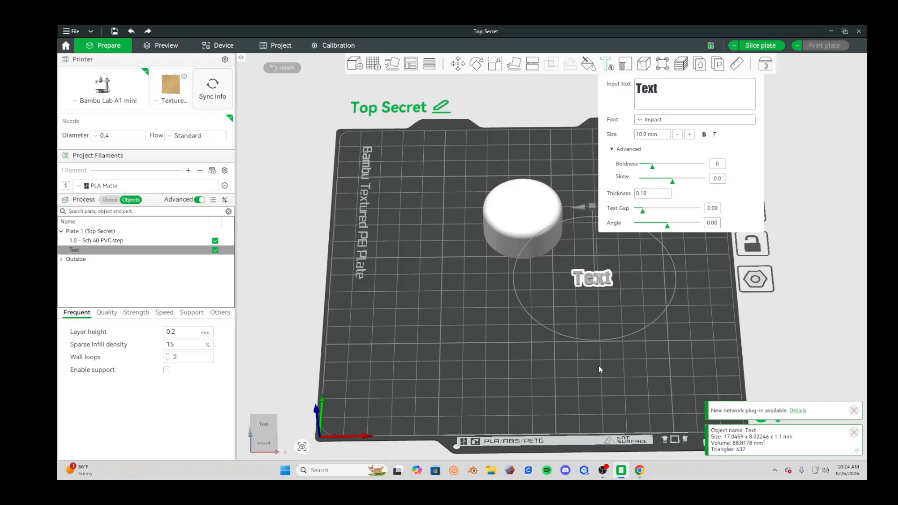
scroll(616, 336, "up", 6)
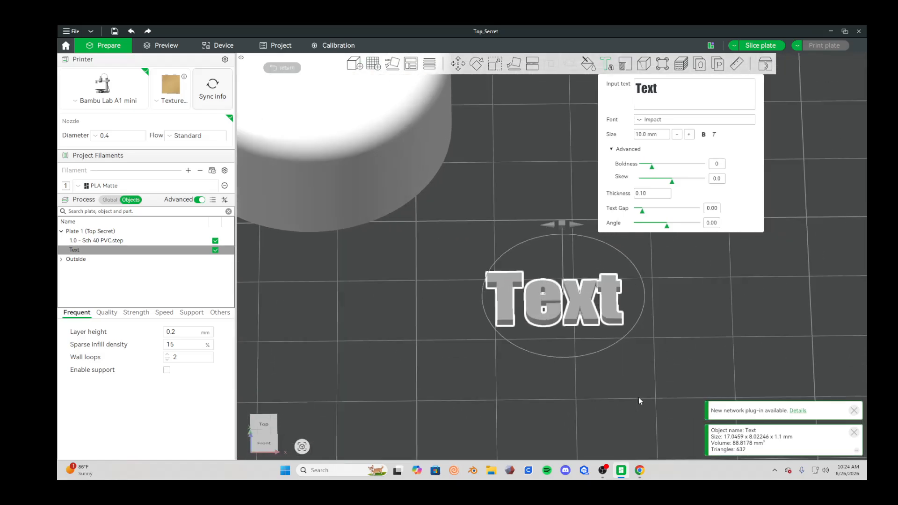
left_click_drag(639, 397, 417, 273)
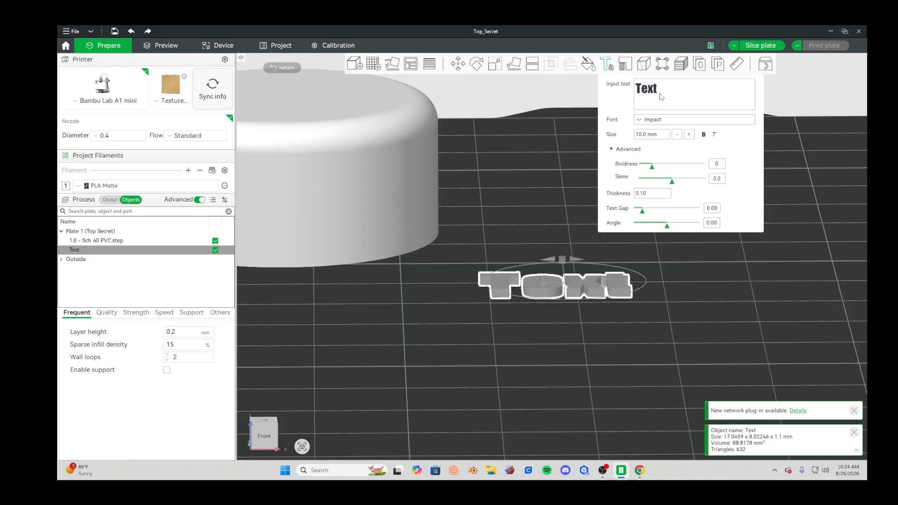
left_click_drag(464, 368, 466, 381)
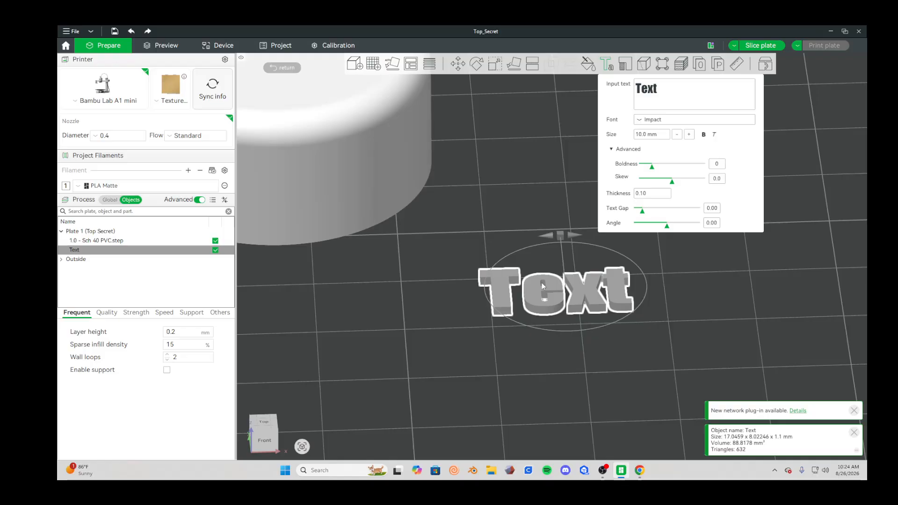
double_click(666, 97)
type("B63")
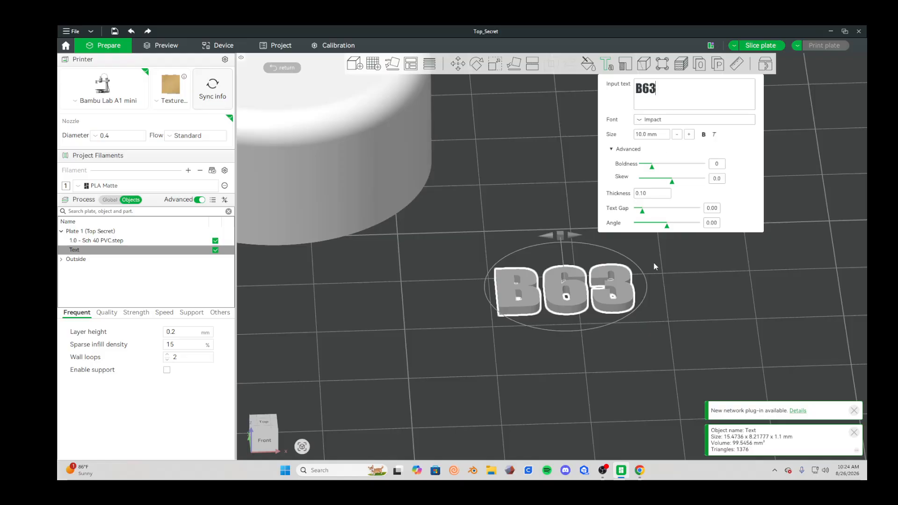
Increase the B63 text's size in small increments to 11.0 mm.
mouse_move(679, 311)
left_mouse_down()
mouse_move(680, 330)
mouse_move(684, 318)
left_mouse_up()
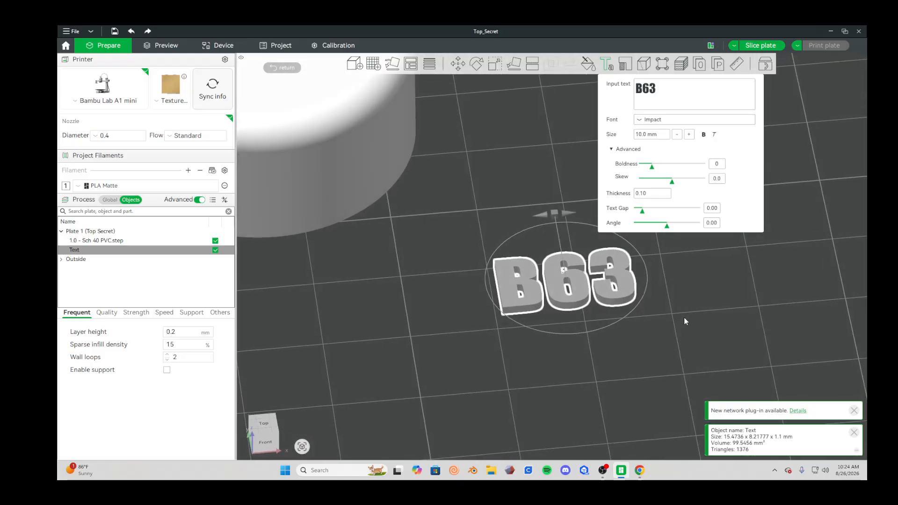
right_click_drag(677, 307, 712, 185)
key("1")
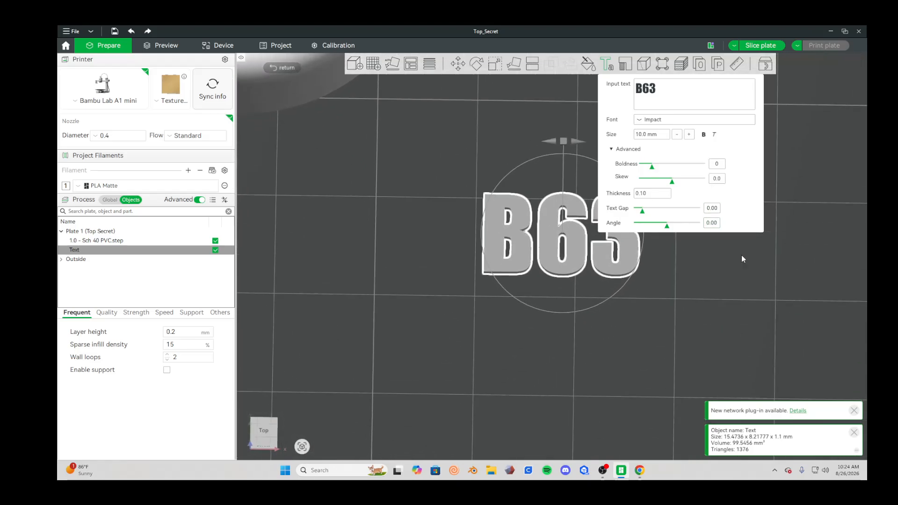
scroll(743, 258, "down", 4)
right_click_drag(726, 239, 673, 249)
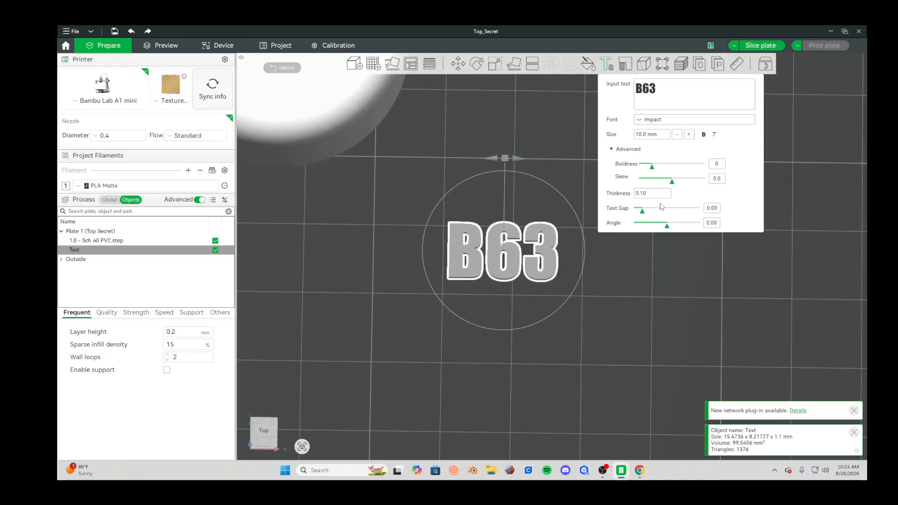
left_click(690, 134)
left_click(689, 135)
left_click(690, 135)
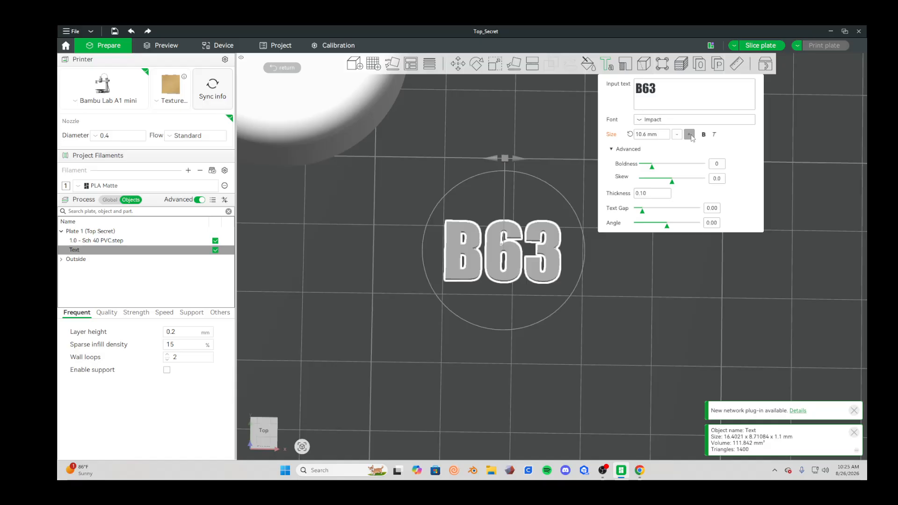
left_click(690, 134)
left_click(690, 134)
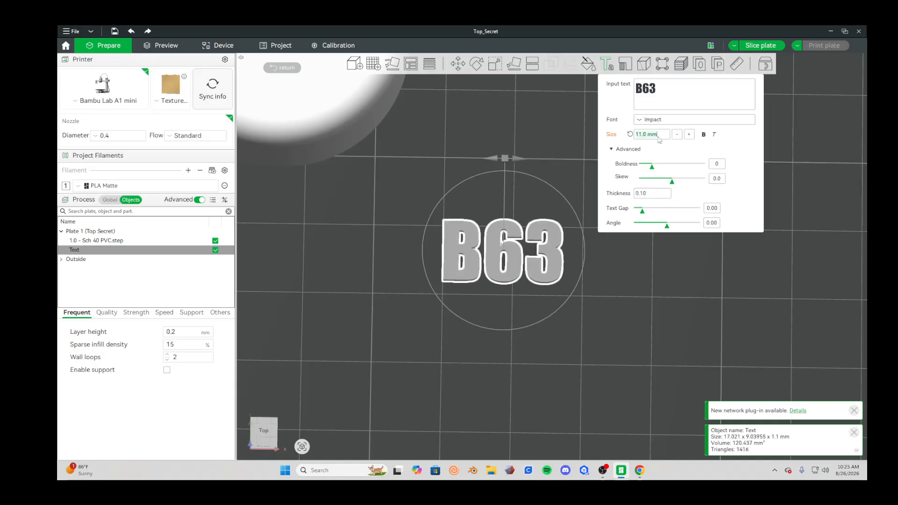
Set the B63 text's size to 30 mm, apply it, and select the text again.
type("30")
left_click(795, 260)
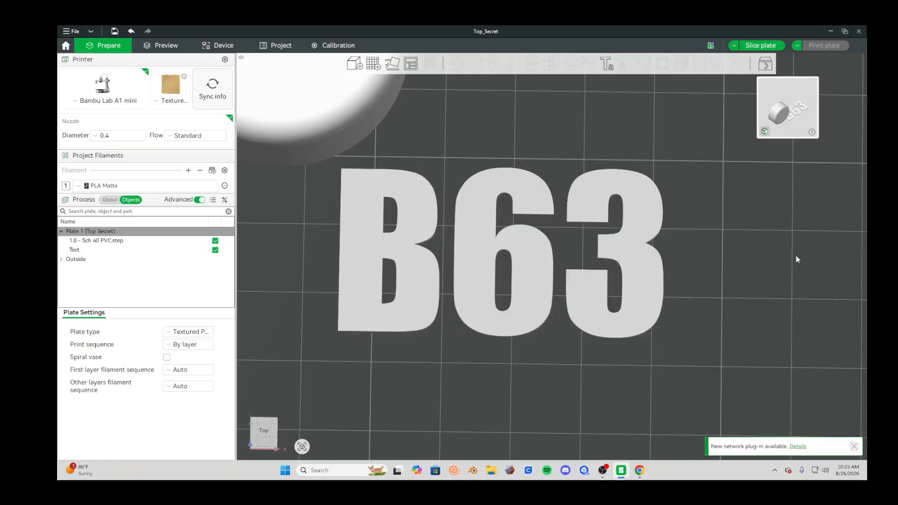
left_click(661, 229)
scroll(726, 229, "up", 3)
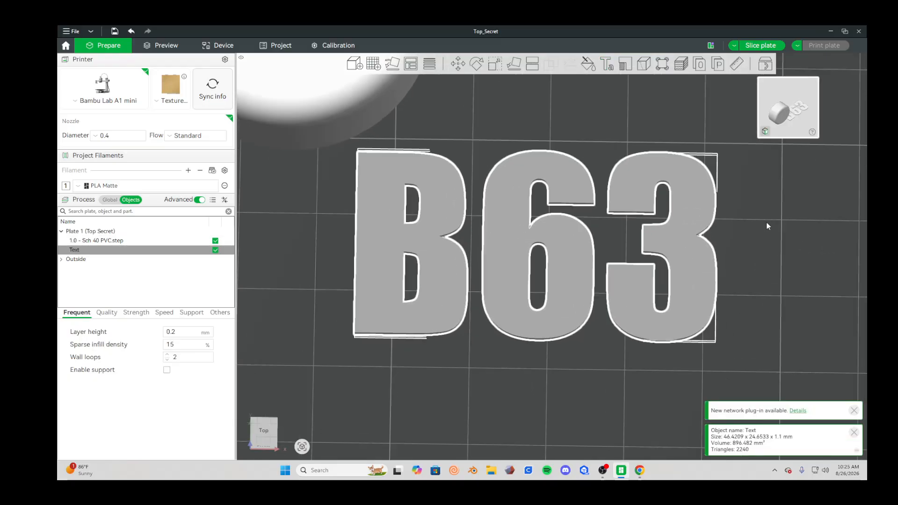
Reopen the B63 text for editing and change its font to Georgia.
left_click_drag(793, 223, 790, 198)
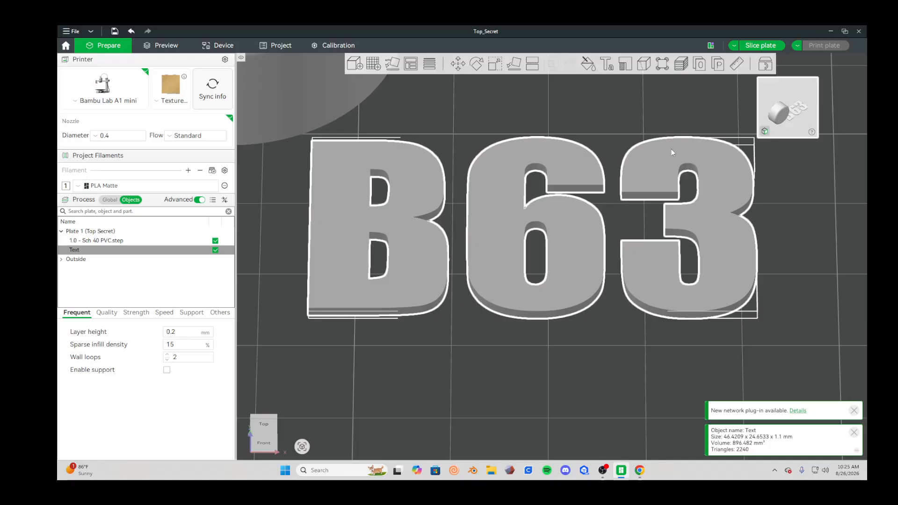
left_click(608, 66)
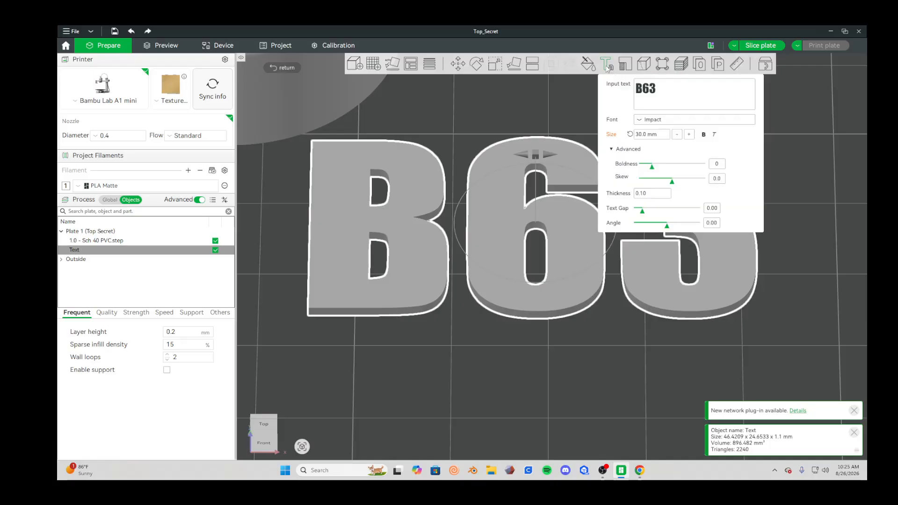
left_click(651, 123)
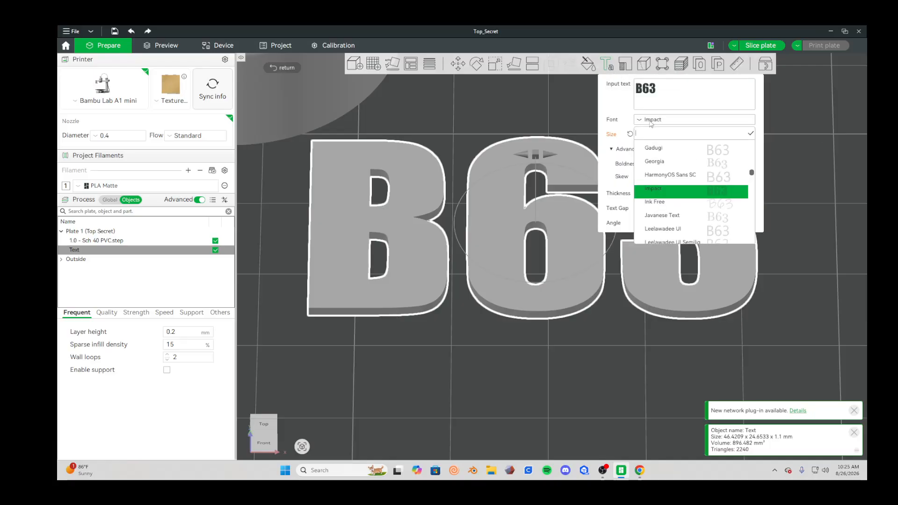
left_click(674, 167)
right_click_drag(533, 132, 460, 148)
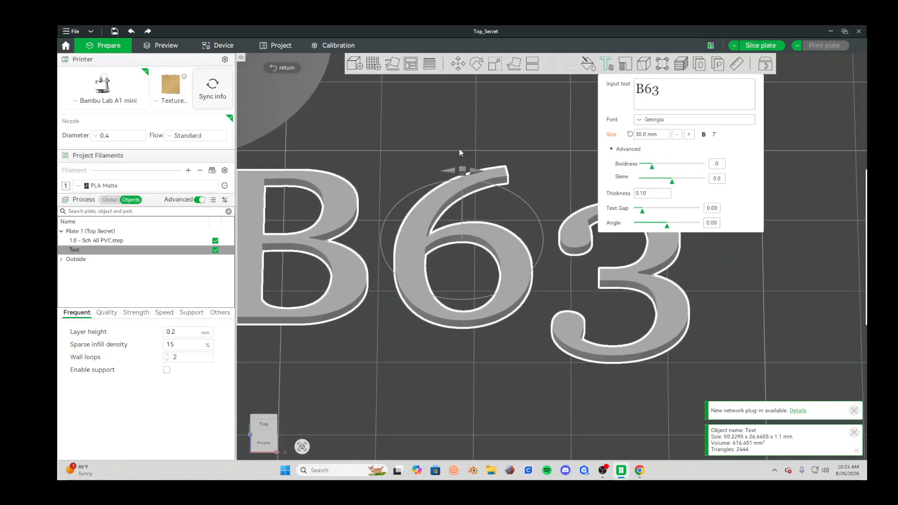
Look through the available fonts for the B63 text and leave the list without choosing another.
left_click(651, 121)
scroll(688, 197, "down", 5)
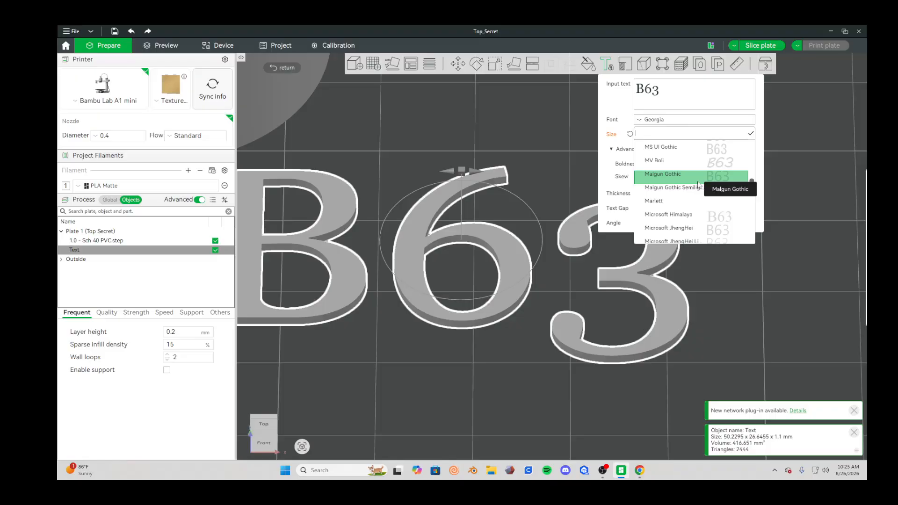
scroll(711, 215, "down", 10)
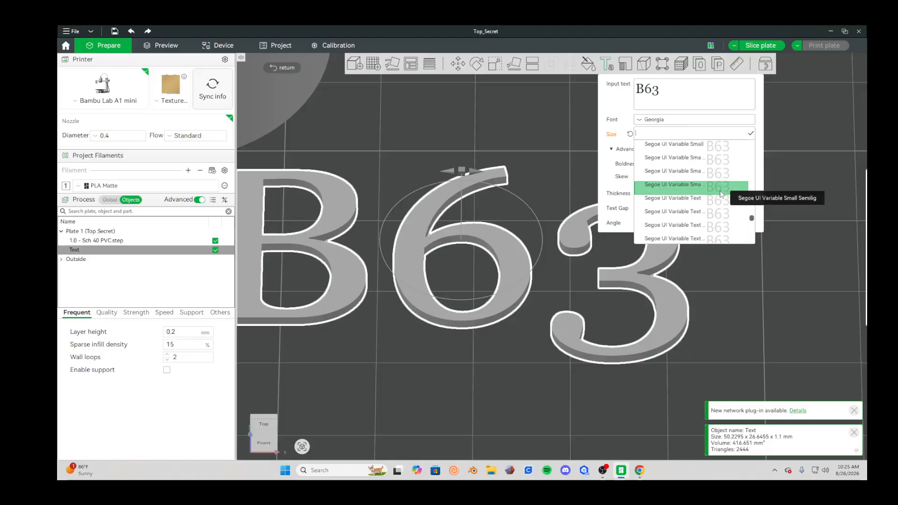
scroll(726, 198, "down", 3)
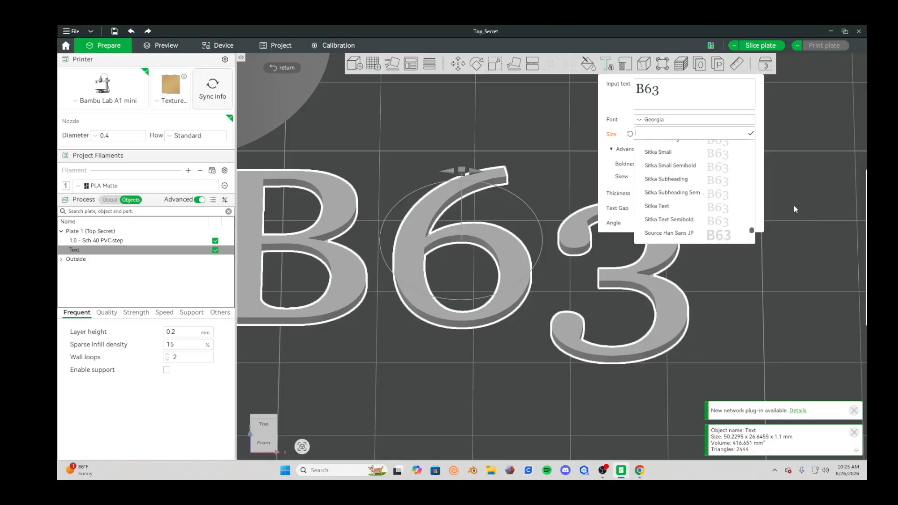
left_click(794, 204)
scroll(694, 263, "down", 2)
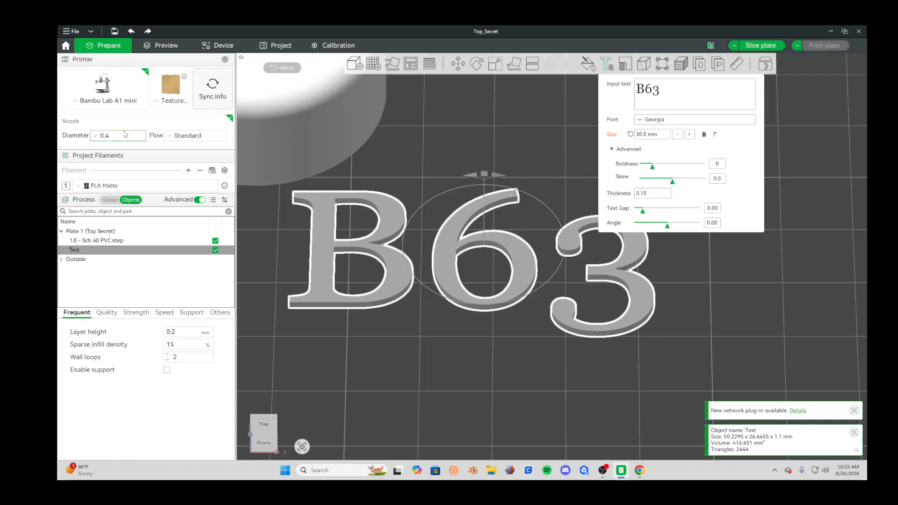
Open color painting for the B63 text and change the PLA Matte filament's color to Scarlet Red (11200).
left_click(82, 189)
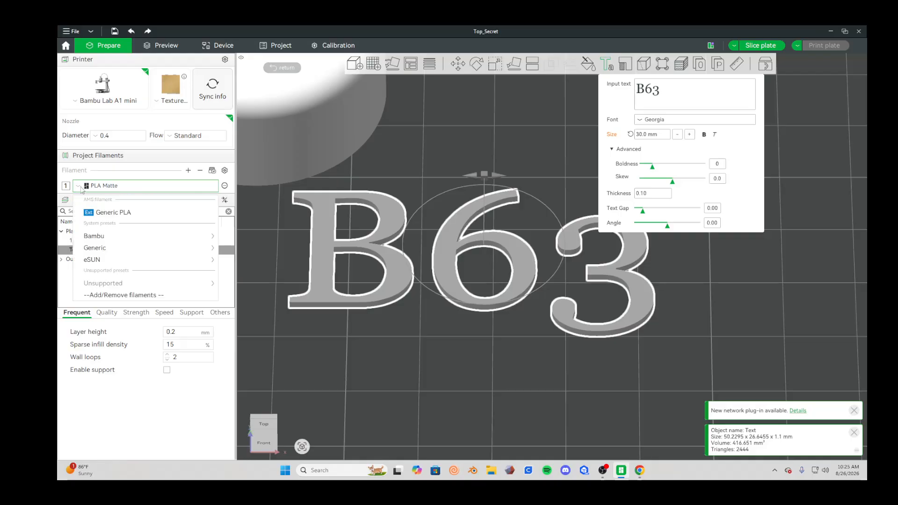
left_click(81, 188)
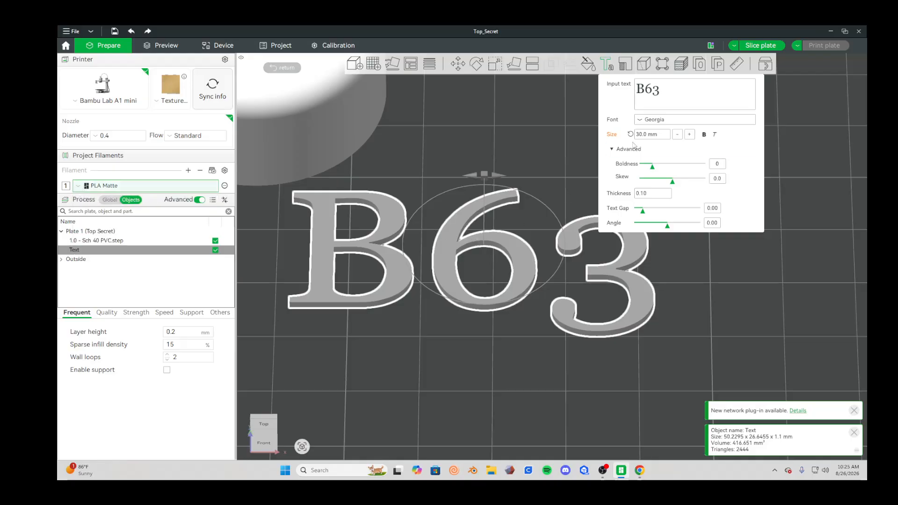
left_click(588, 64)
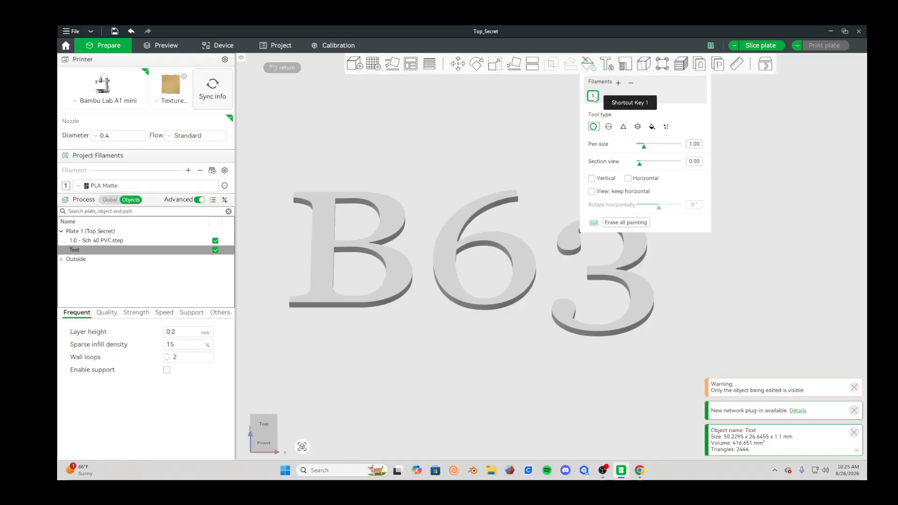
left_click(69, 188)
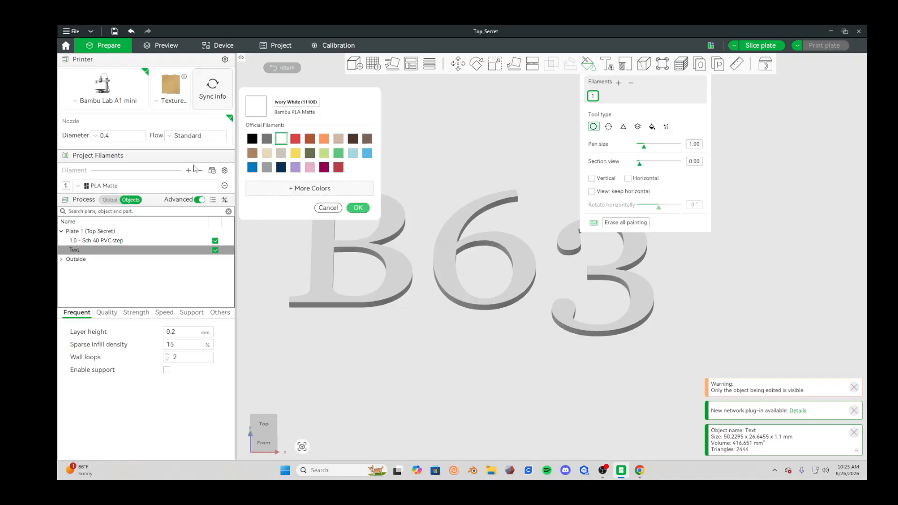
left_click(296, 139)
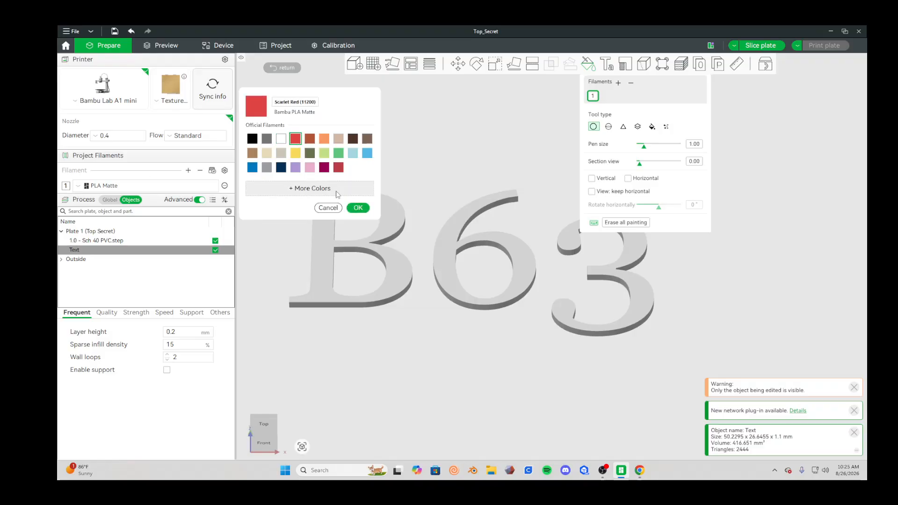
left_click(358, 208)
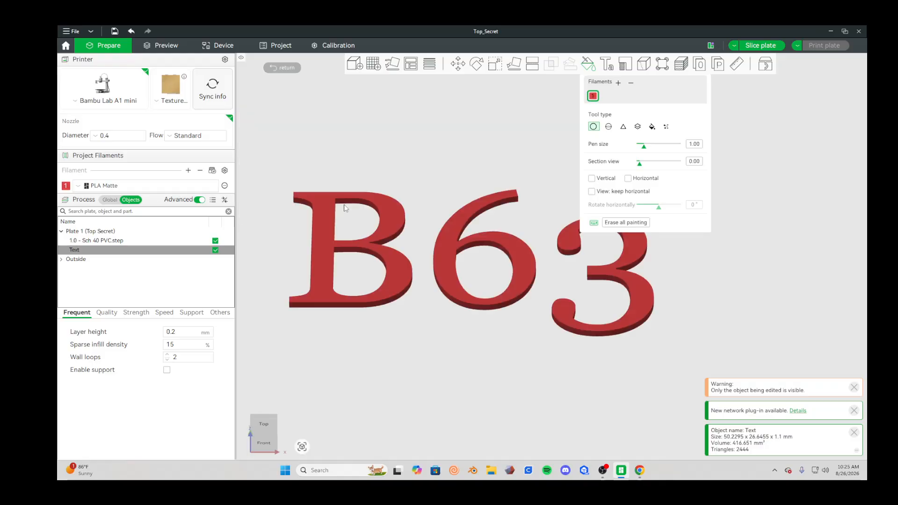
left_click_drag(501, 364, 535, 344)
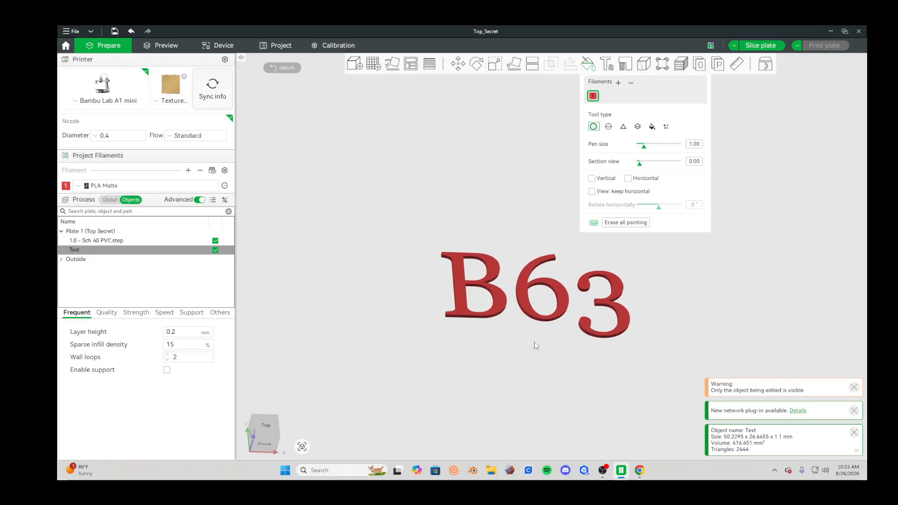
scroll(537, 346, "up", 3)
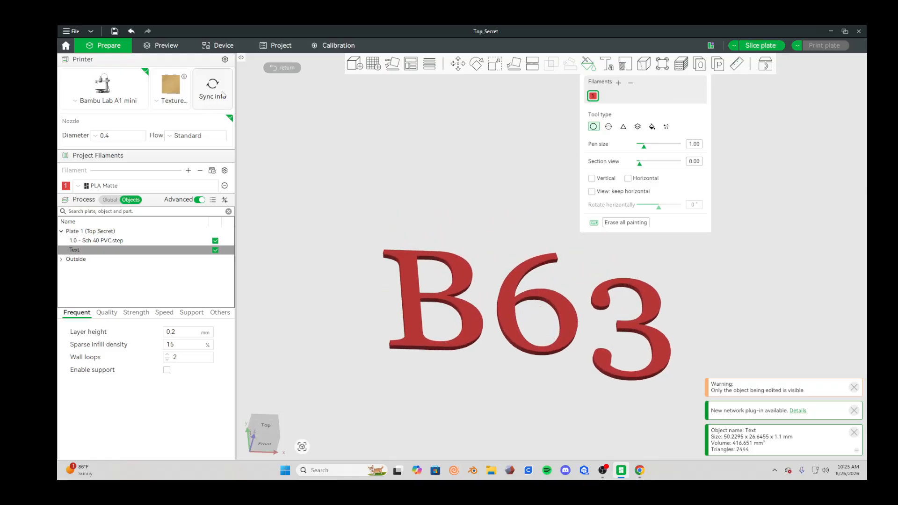
Leave color painting and delete the B63 text from the plate.
left_click(68, 47)
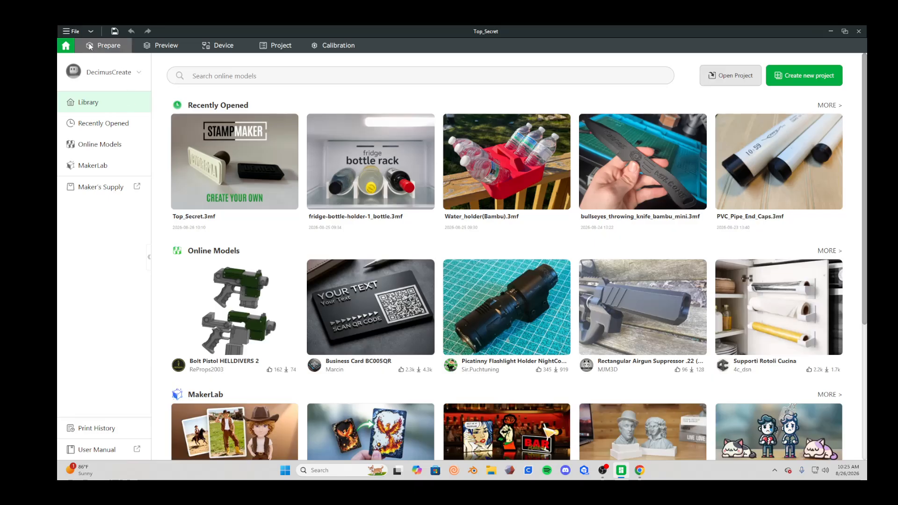
left_click(90, 46)
left_click(594, 65)
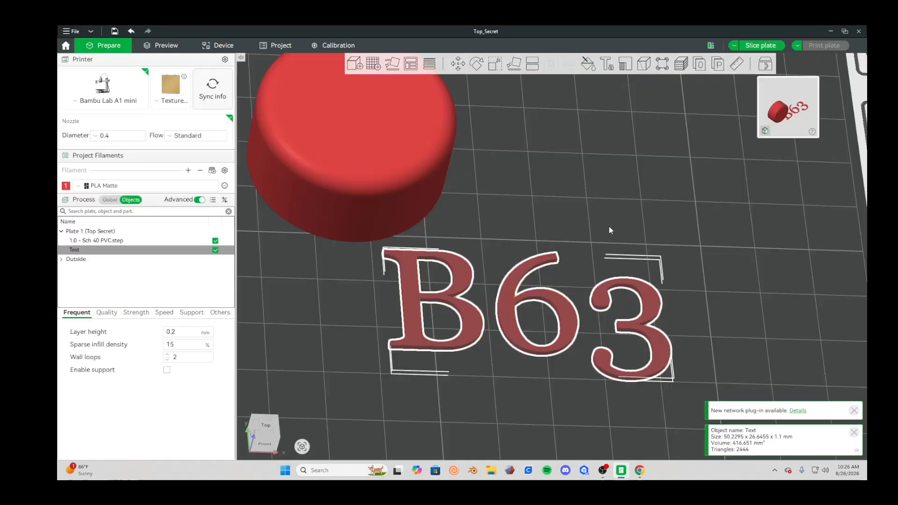
scroll(603, 197, "down", 2)
scroll(588, 186, "up", 3)
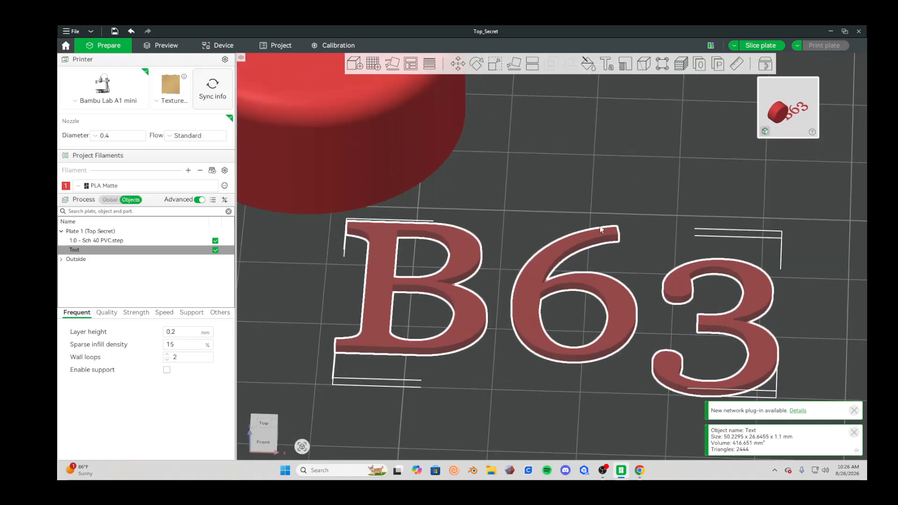
right_click(560, 257)
left_click(563, 219)
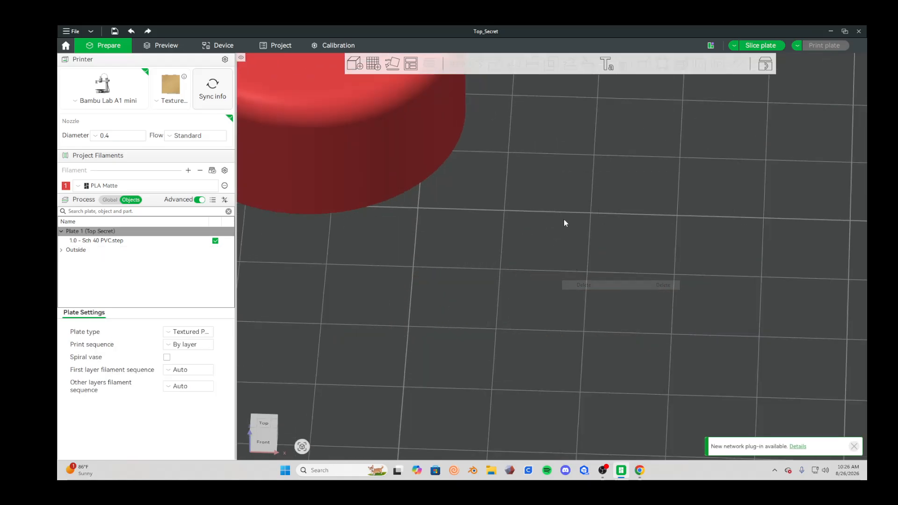
Set the PLA Matte filament's color back to Ivory White for the pipe cap.
scroll(731, 317, "down", 3)
right_click_drag(678, 267, 727, 285)
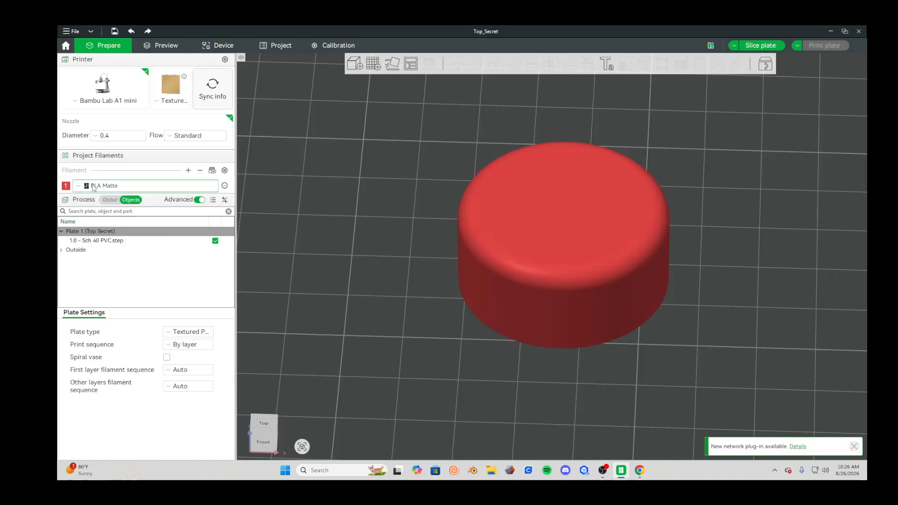
left_click(68, 186)
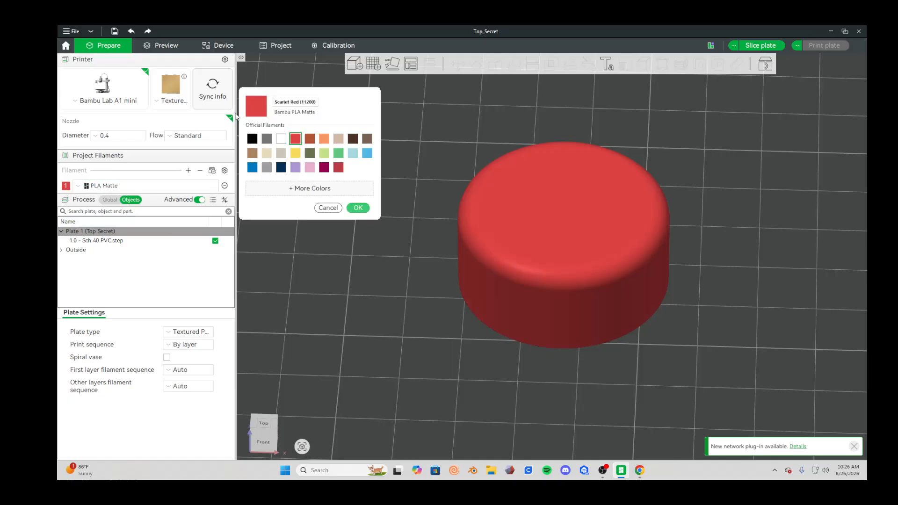
left_click(360, 209)
scroll(735, 213, "down", 1)
right_click_drag(669, 133, 646, 160)
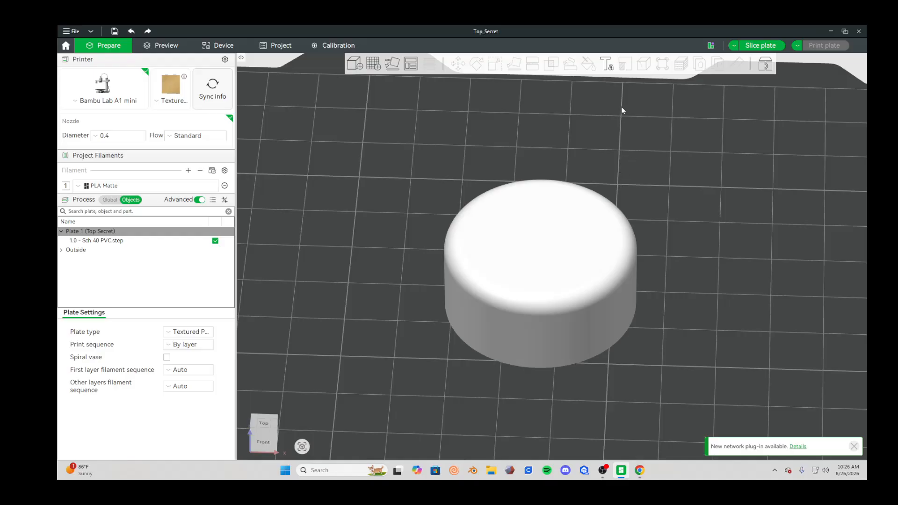
Add surface text to the pipe cap's upper face at a size of 10 mm, reading a short first name.
left_click(536, 258)
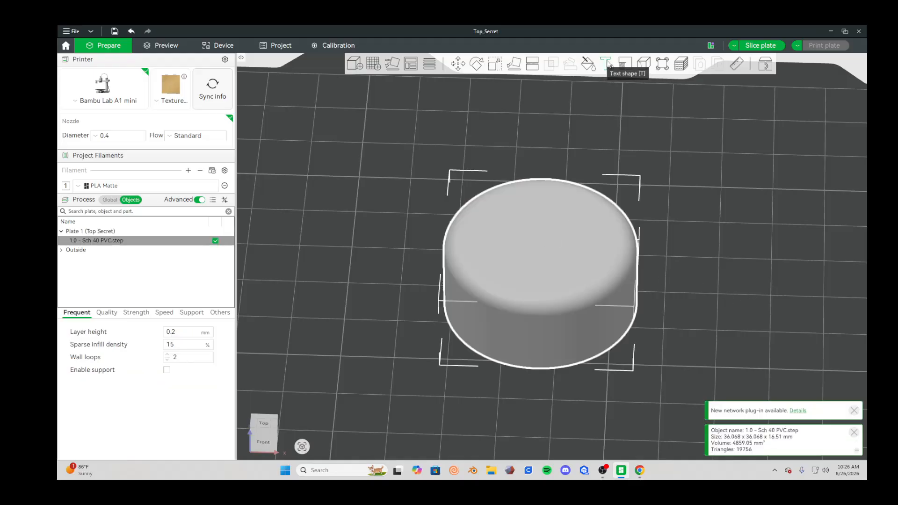
left_click(607, 65)
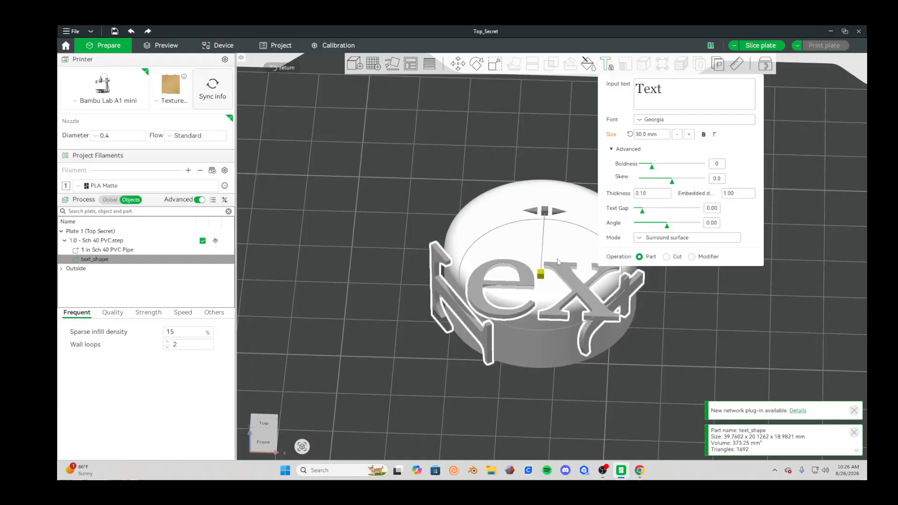
left_click(651, 134)
type("10")
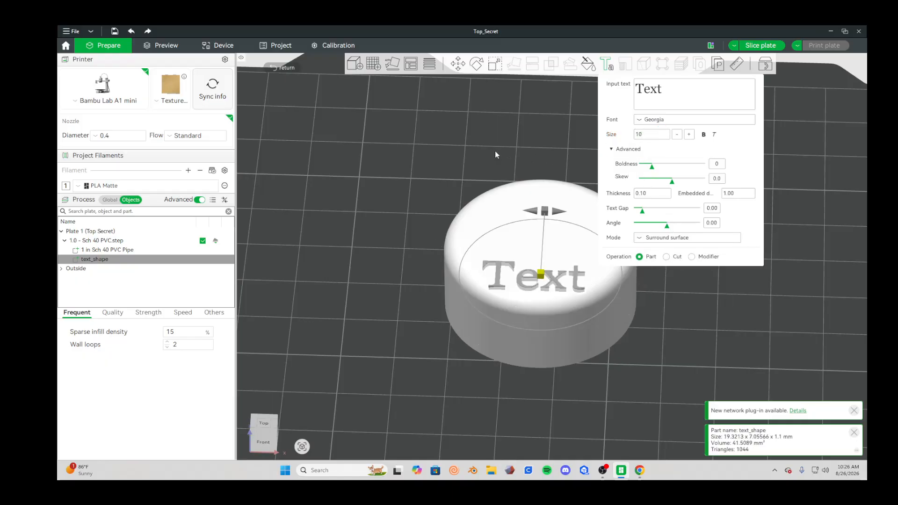
scroll(511, 199, "up", 3)
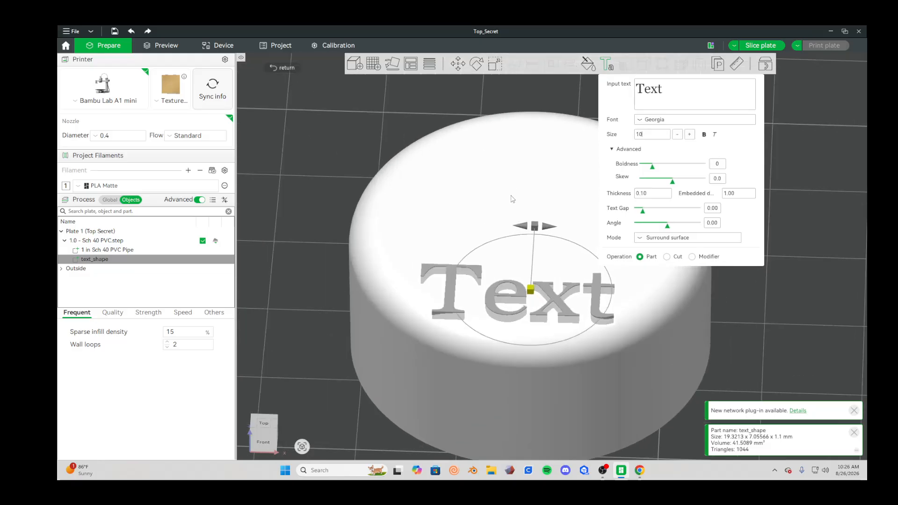
scroll(511, 199, "up", 1)
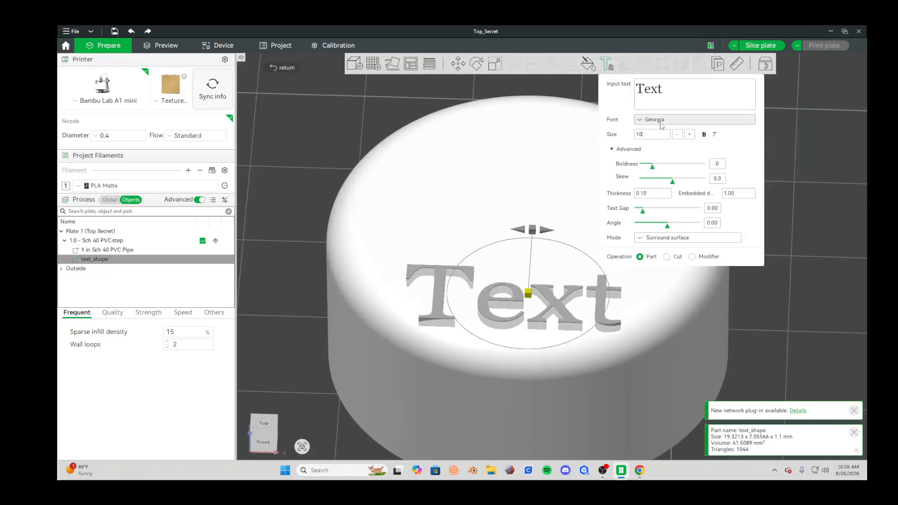
double_click(672, 93)
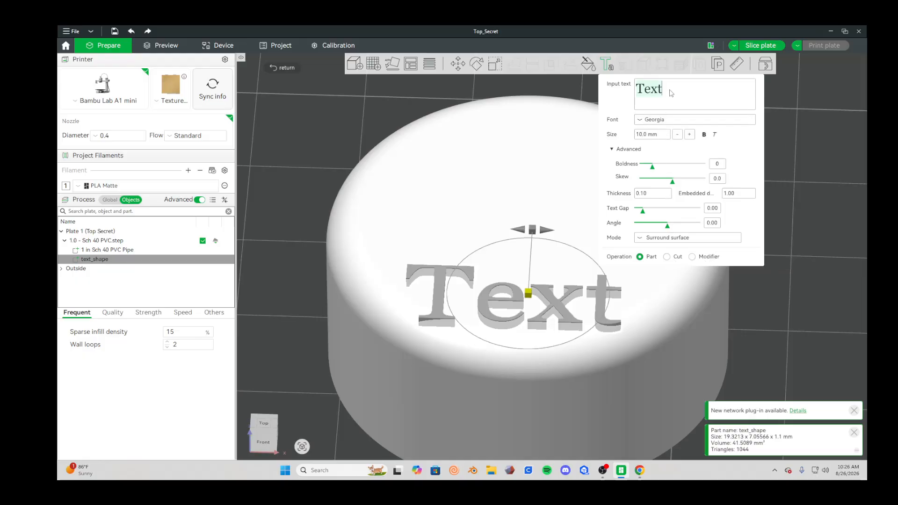
type("Kev")
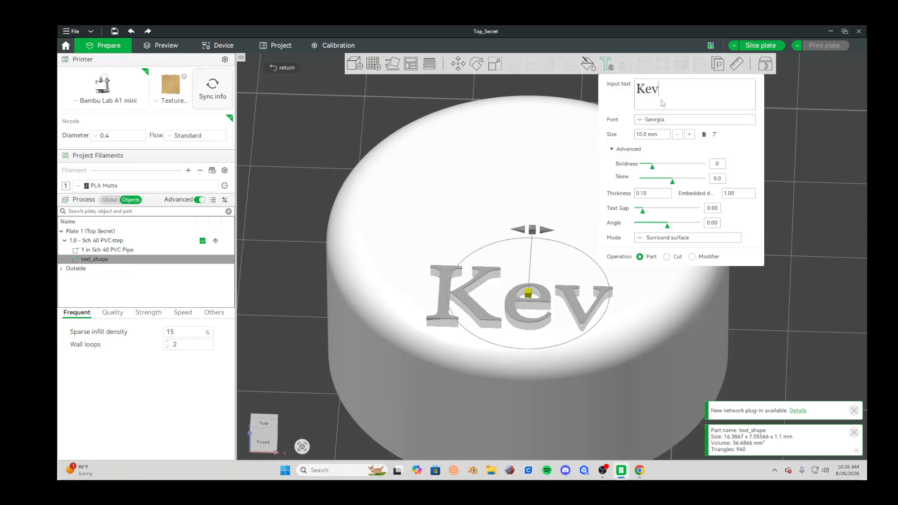
Try the Impact font on the cap's text, look through other fonts and restore Georgia.
left_click(647, 121)
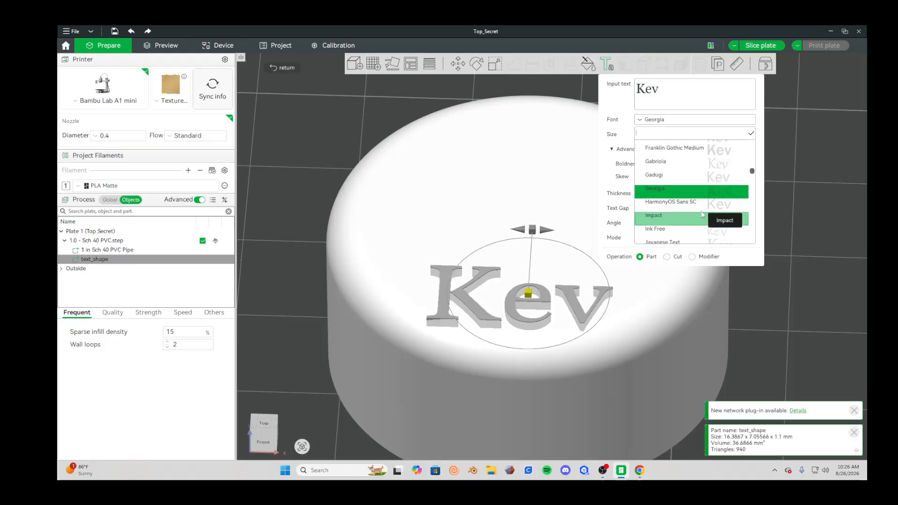
left_click(682, 216)
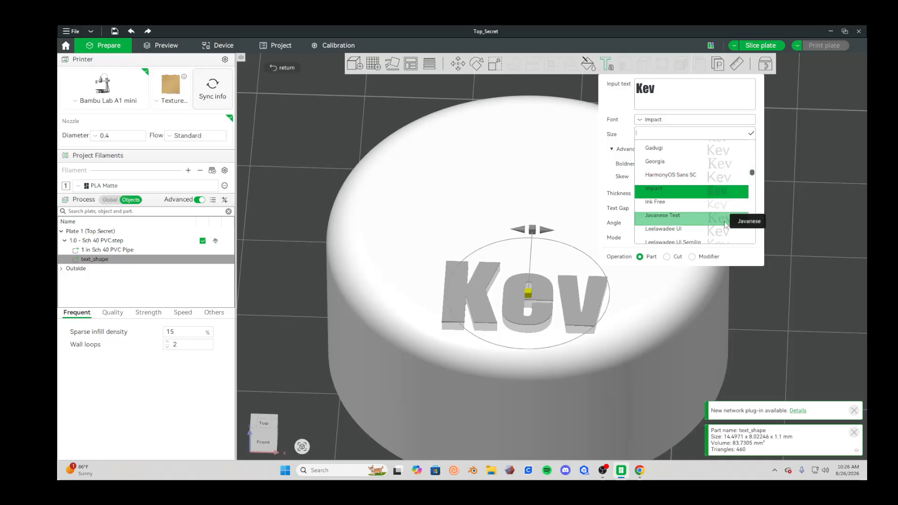
scroll(692, 202, "up", 1)
scroll(693, 202, "up", 1)
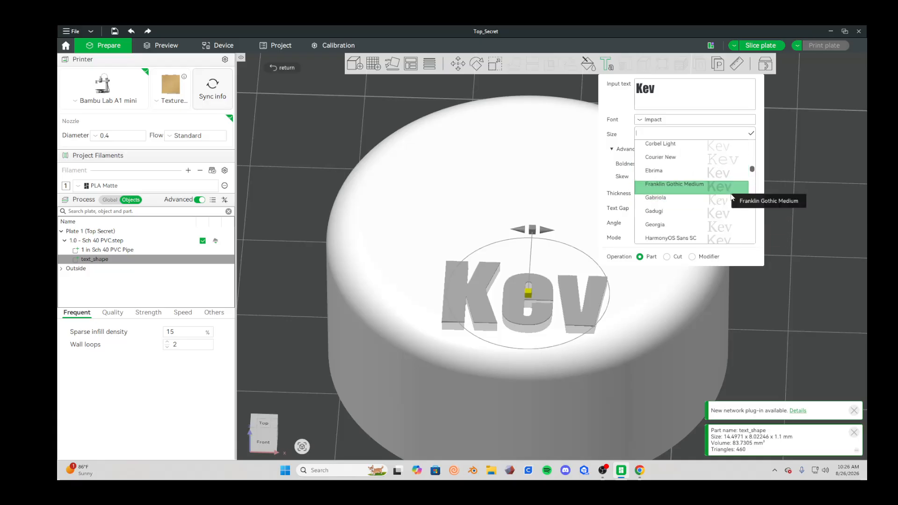
left_click(659, 224)
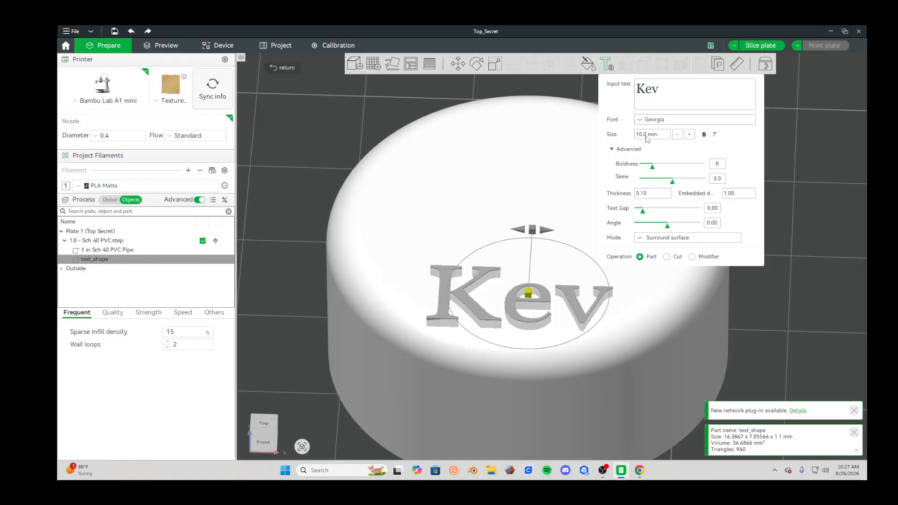
Try sizes of 30 mm and 60 mm for the cap's text and set it back to 10 mm.
double_click(648, 135)
type("30")
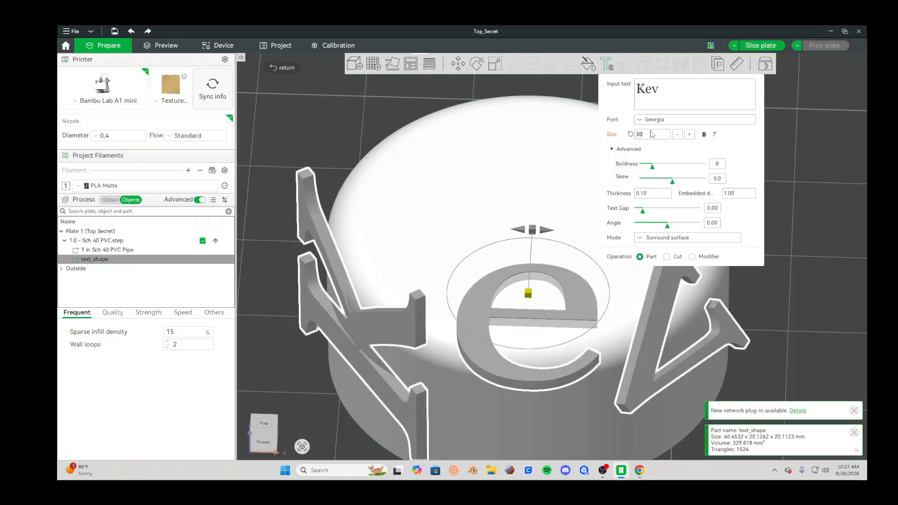
key("BackSpace")
key("BackSpace")
type("60")
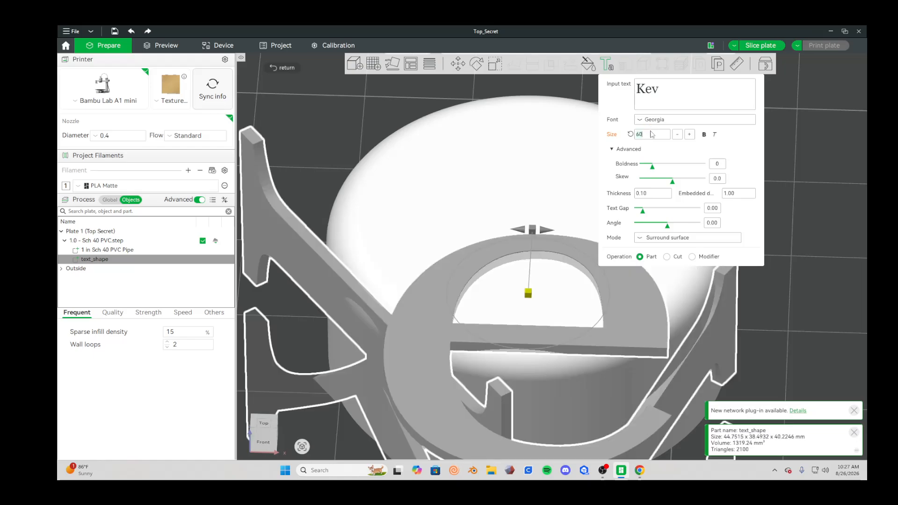
key("BackSpace")
key("BackSpace")
type("10")
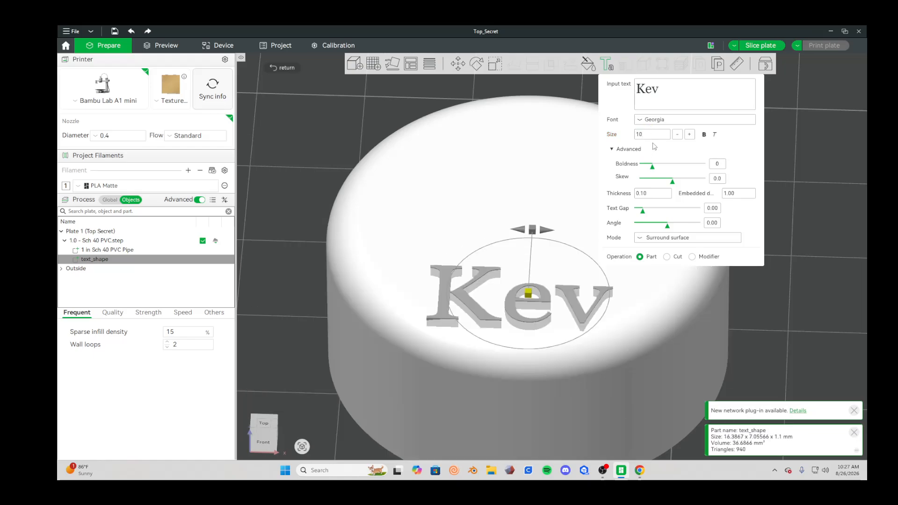
Toggle italic and bold on the cap's text to compare the styles, leaving both switched off.
left_click(715, 135)
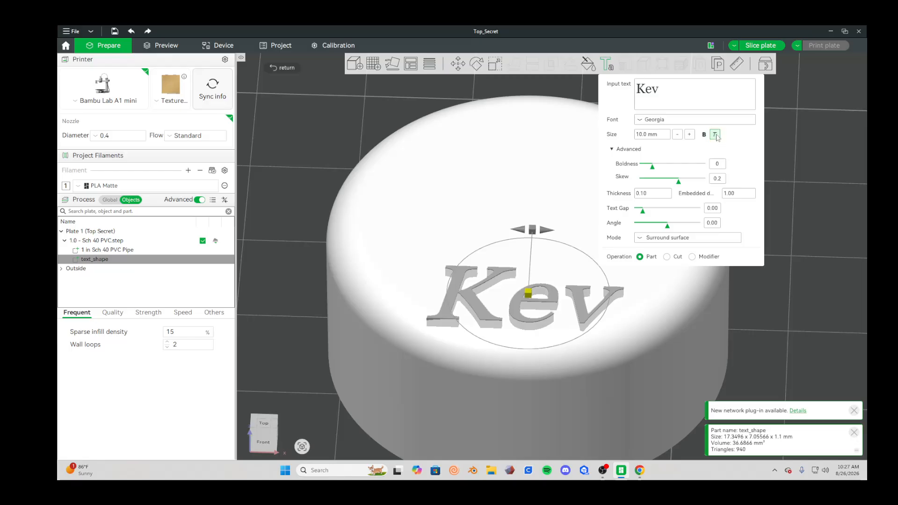
left_click(717, 136)
left_click(717, 135)
left_click(716, 136)
left_click(715, 135)
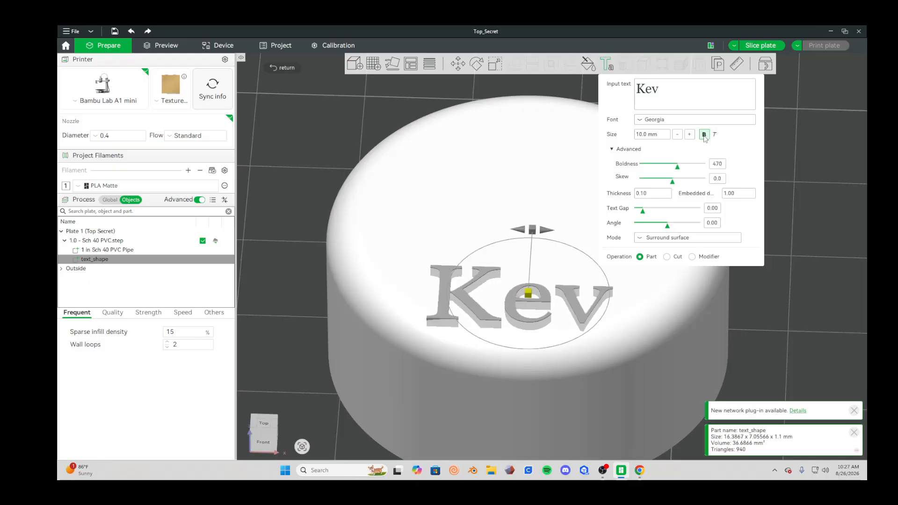
left_click(714, 135)
left_click(715, 135)
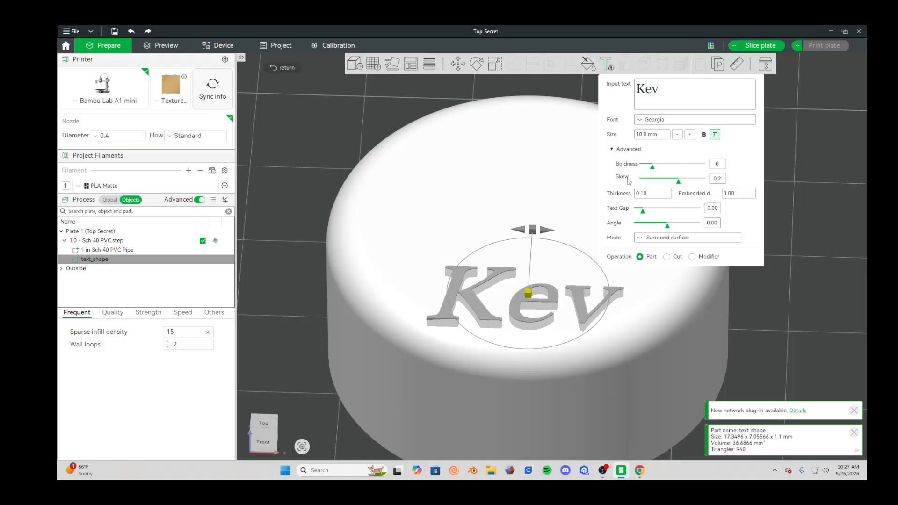
left_click(715, 136)
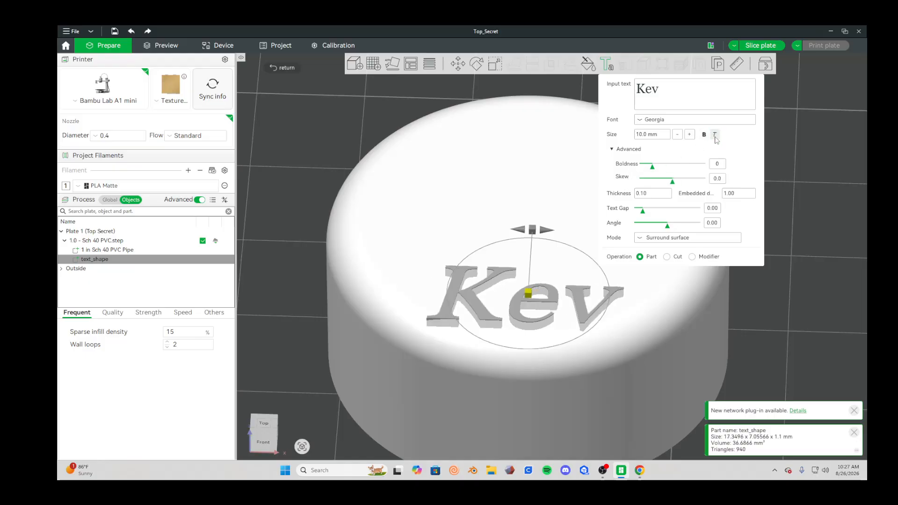
Try bold on the cap's text, switch it off and make the text italic.
left_click(704, 135)
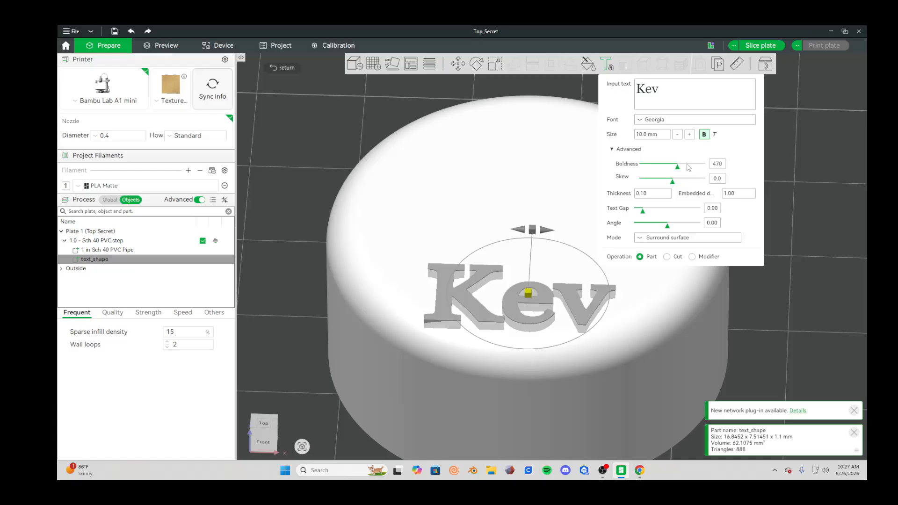
left_click(704, 135)
left_click(714, 135)
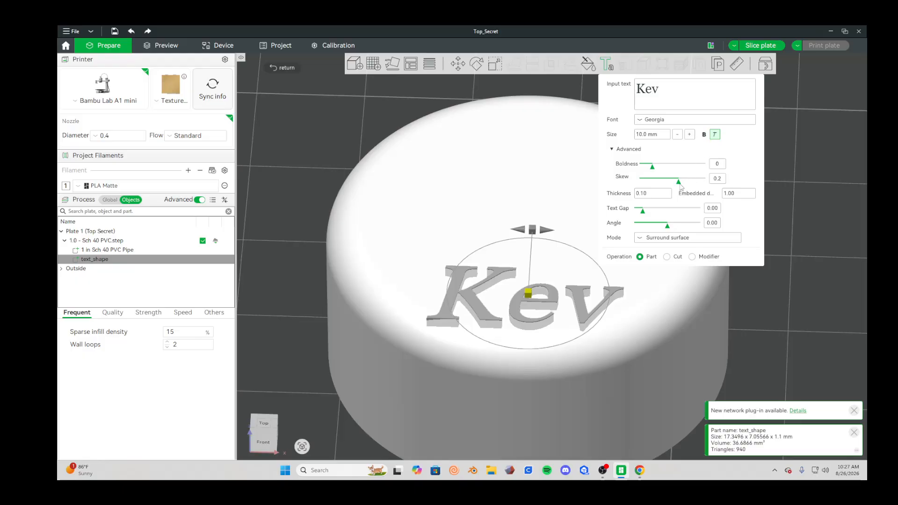
Try a skew of 0.7 and a heavier boldness on the cap's italic text, resetting both by toggling the styles.
scroll(680, 189, "up", 8)
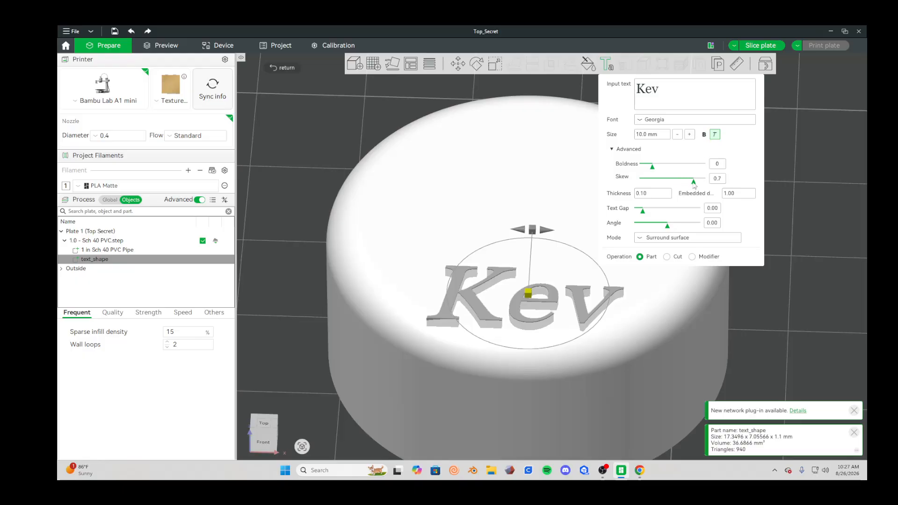
left_click(714, 136)
left_click(715, 136)
left_click(705, 136)
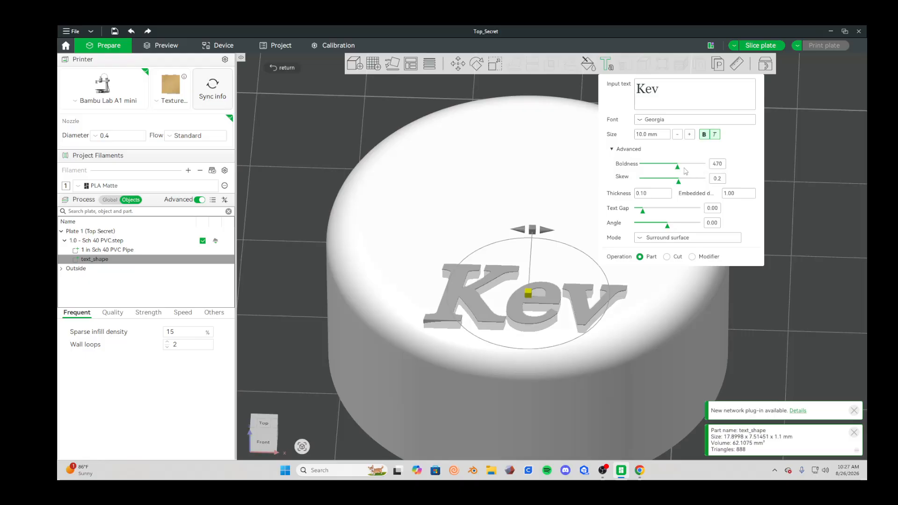
left_click_drag(677, 167, 694, 167)
left_click(704, 135)
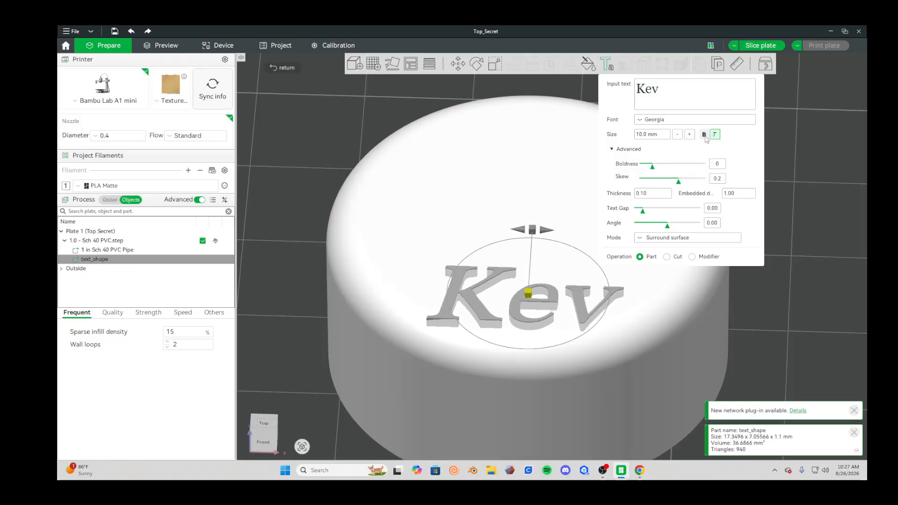
Toggle bold and italic on the cap's text to compare their boldness and skew values, leaving both styles off.
left_click(704, 136)
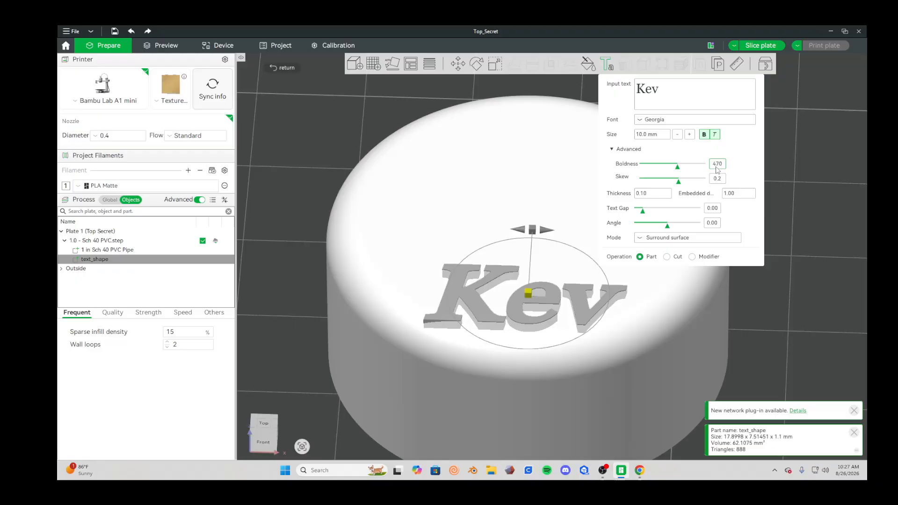
left_click(704, 135)
left_click(714, 134)
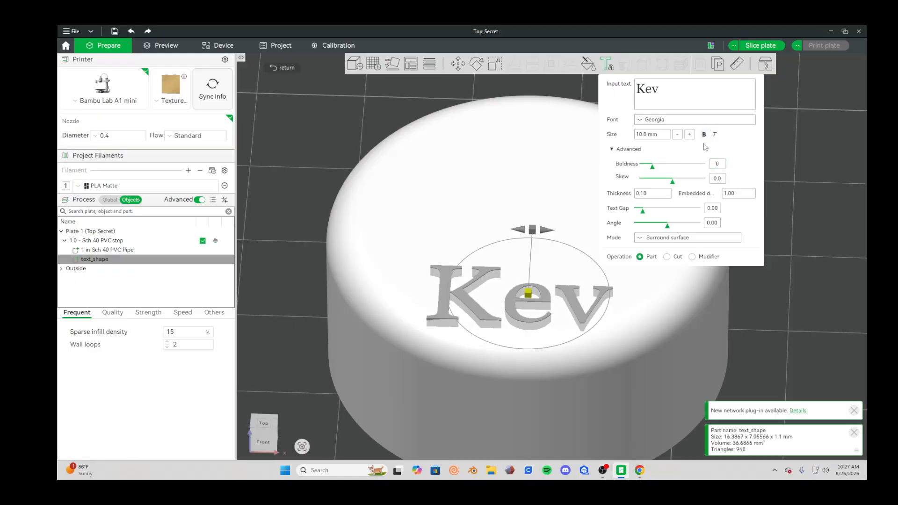
left_click(704, 135)
left_click(704, 135)
left_click(714, 134)
left_click(714, 135)
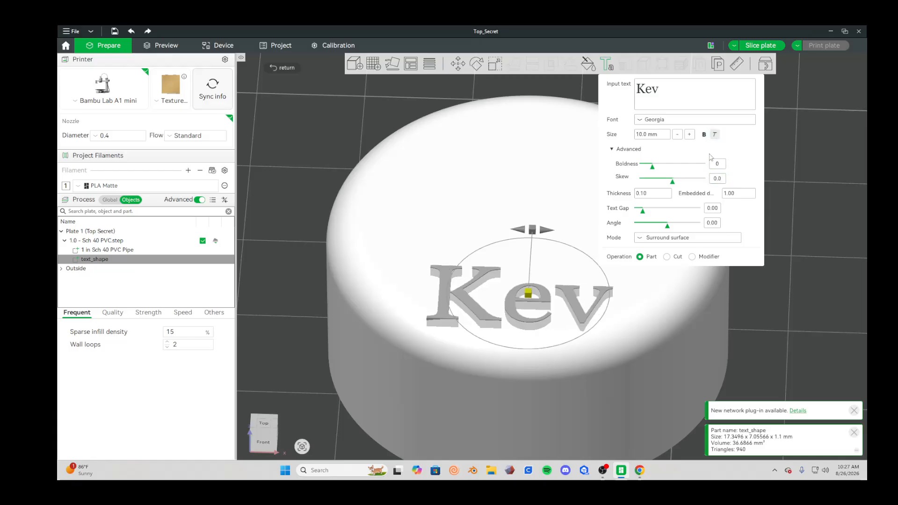
Try a custom boldness of 40 on the cap's text in the advanced text settings.
left_click(622, 150)
left_click(617, 150)
mouse_move(654, 171)
left_mouse_down()
mouse_move(665, 170)
mouse_move(653, 170)
left_mouse_up()
left_click(718, 166)
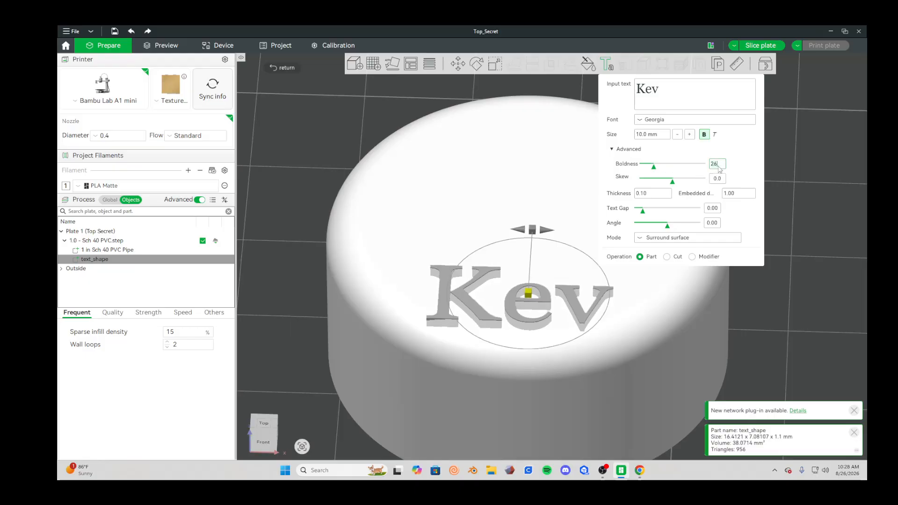
type("40")
Try the maximum skew of 1.0 on the cap's text, and switch italic and bold off again.
left_click(724, 179)
key("BackSpace")
key("BackSpace")
key("BackSpace")
type("2")
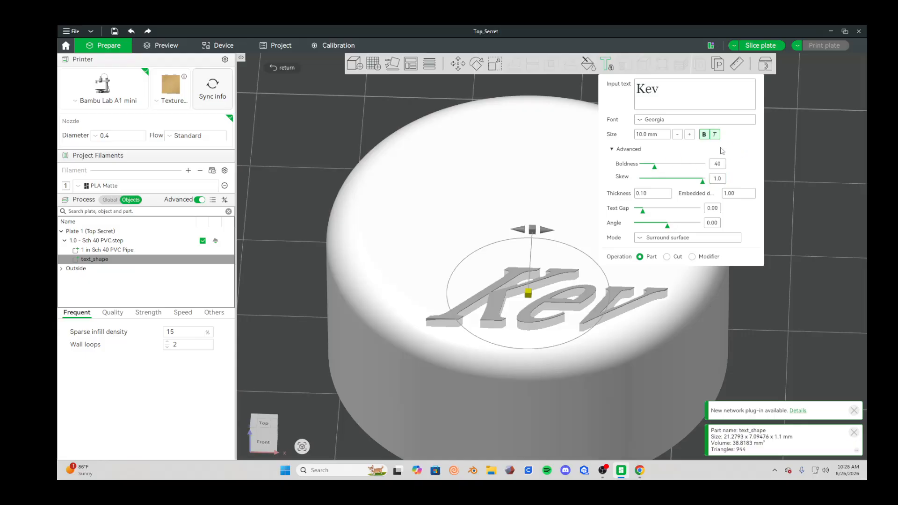
left_click(714, 135)
left_click(704, 135)
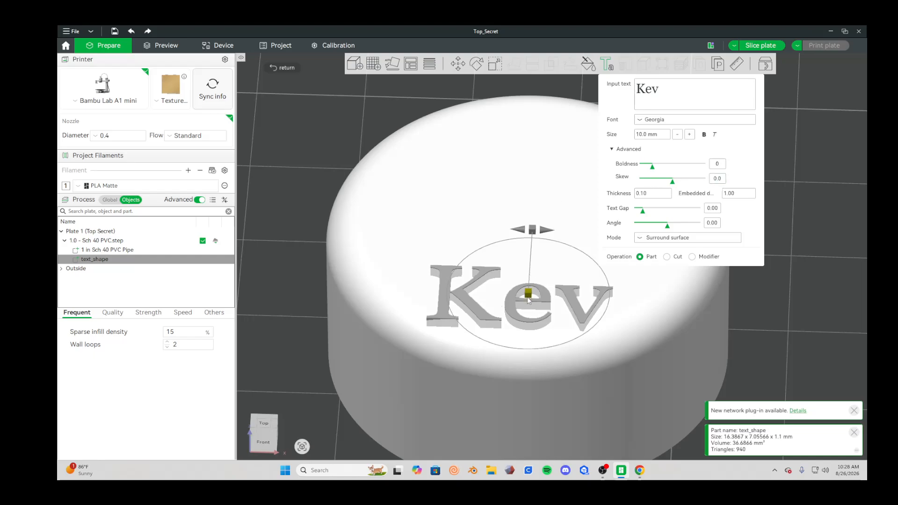
Move the text from near the front edge toward the middle of the cap's top face.
left_click_drag(531, 292, 525, 233)
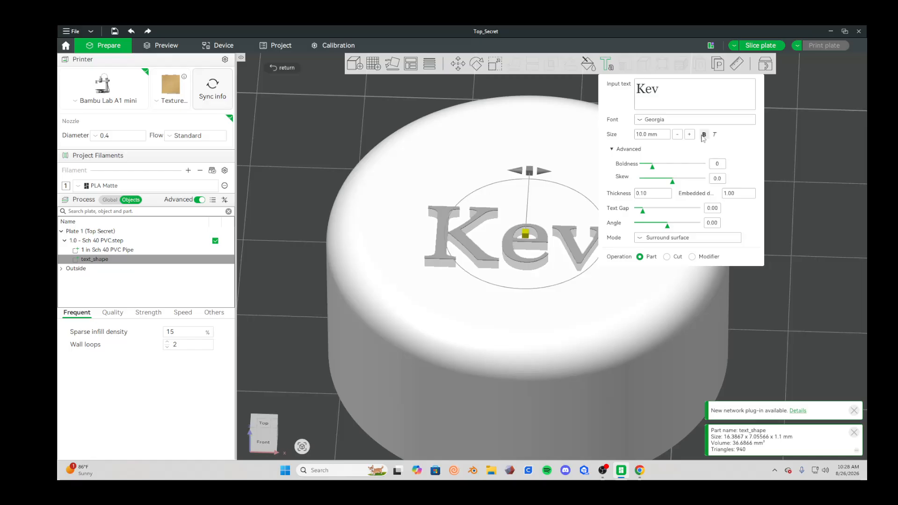
Try a boldness of 600 on the cap's text, switch bold off and toggle italic on and off.
left_click(718, 165)
type("600")
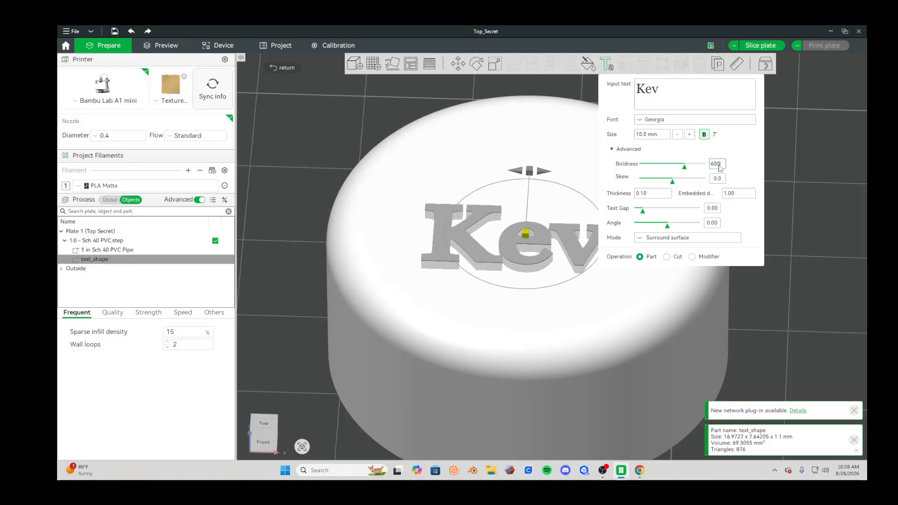
left_click(754, 150)
left_click(706, 135)
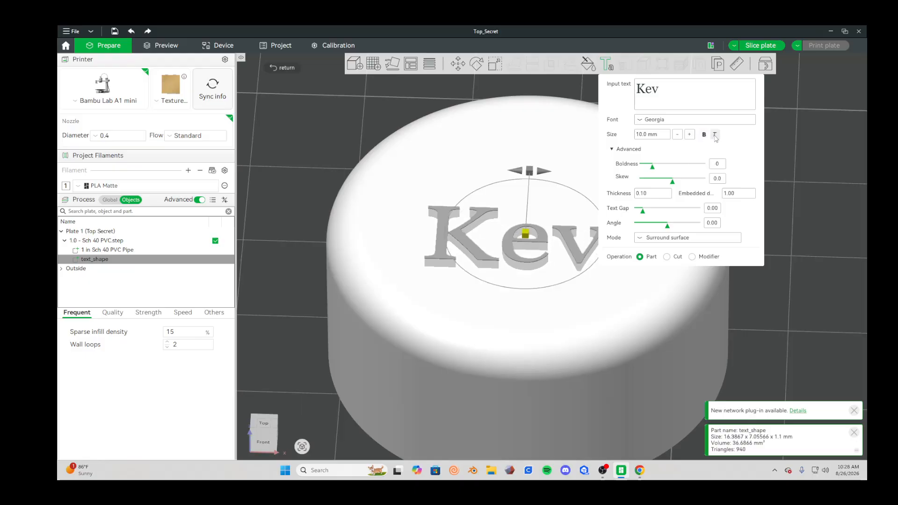
left_click(713, 136)
left_click(713, 135)
Try a thickness of 2.00 on the cap's text, inspect the raised letters from the side and restore 0.10.
right_click_drag(621, 306, 611, 341)
scroll(647, 305, "up", 10)
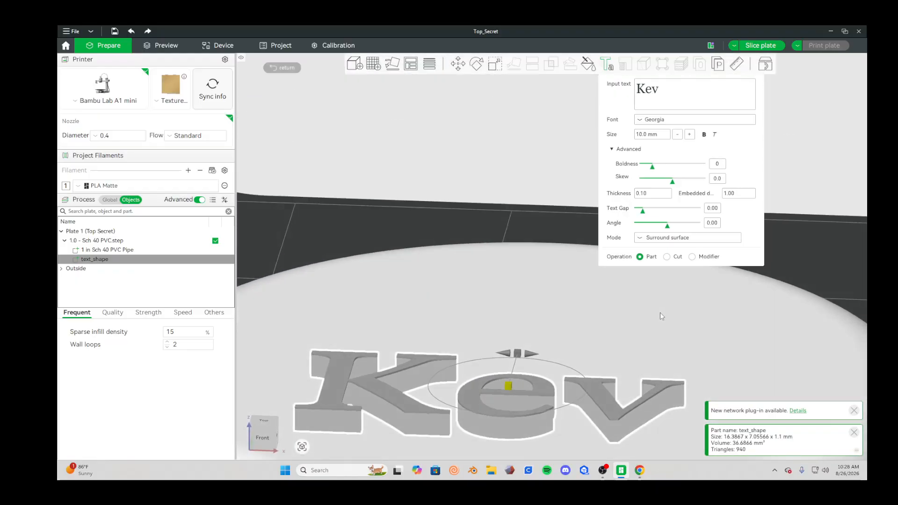
right_click_drag(660, 313, 685, 193)
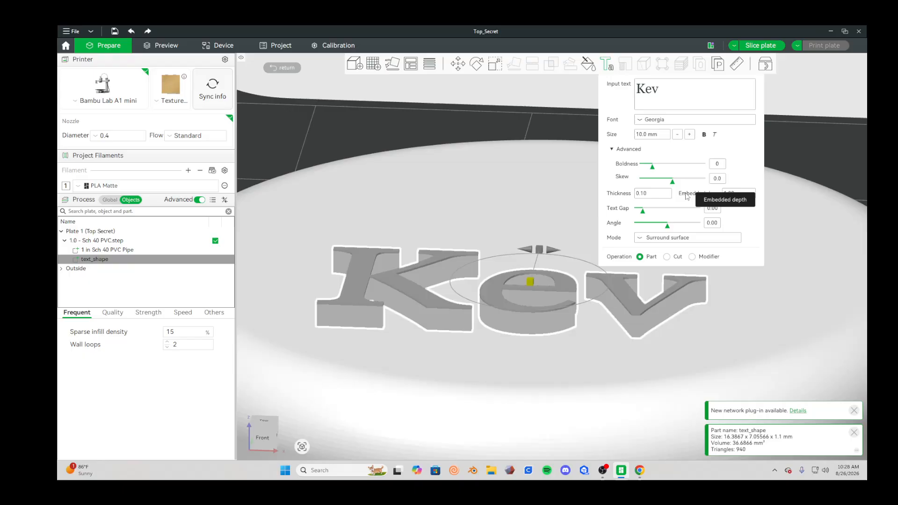
left_click_drag(742, 335, 798, 246)
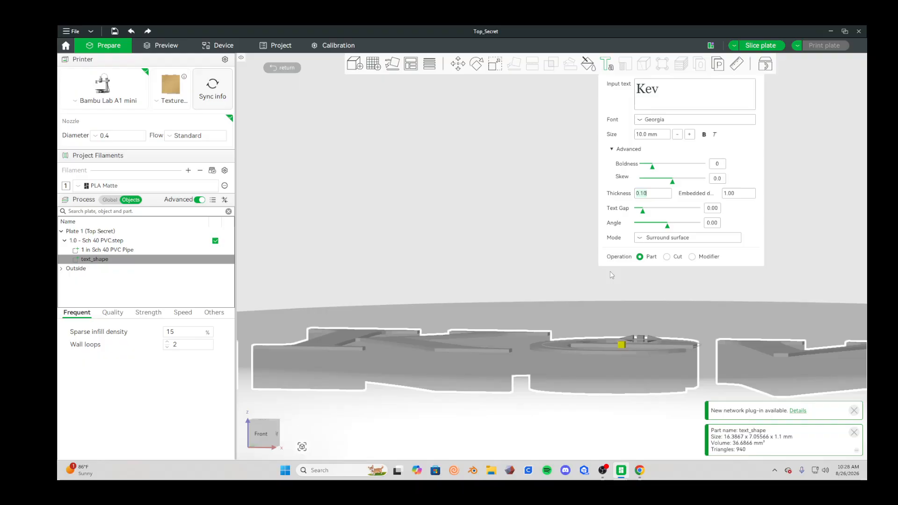
type("2")
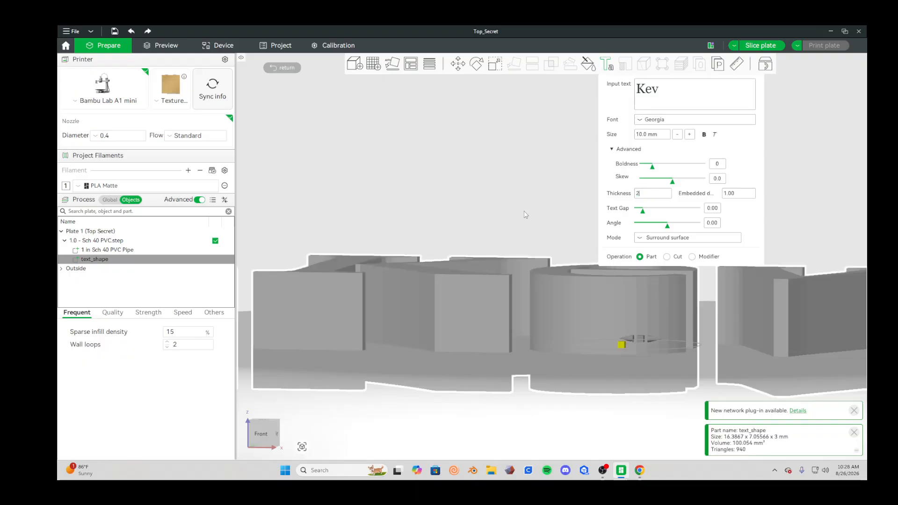
left_click_drag(535, 216, 568, 309)
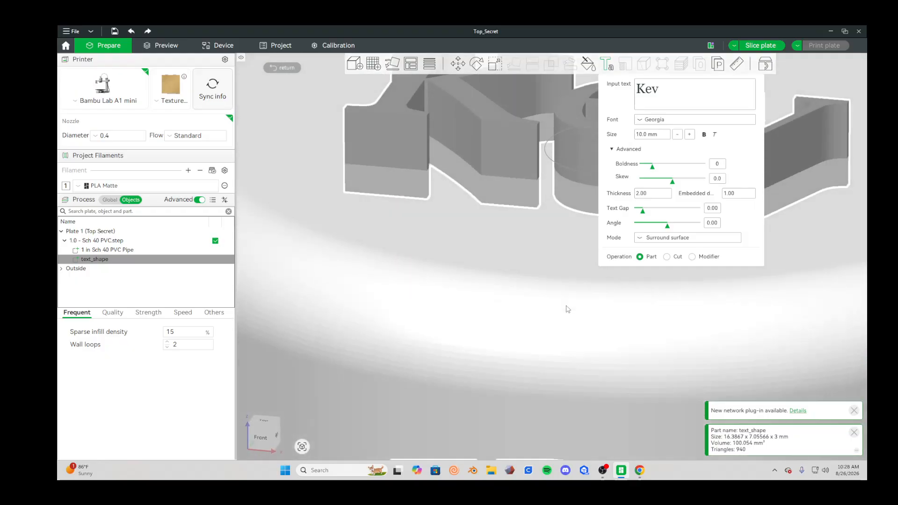
right_click_drag(590, 274, 569, 389)
scroll(579, 363, "down", 1)
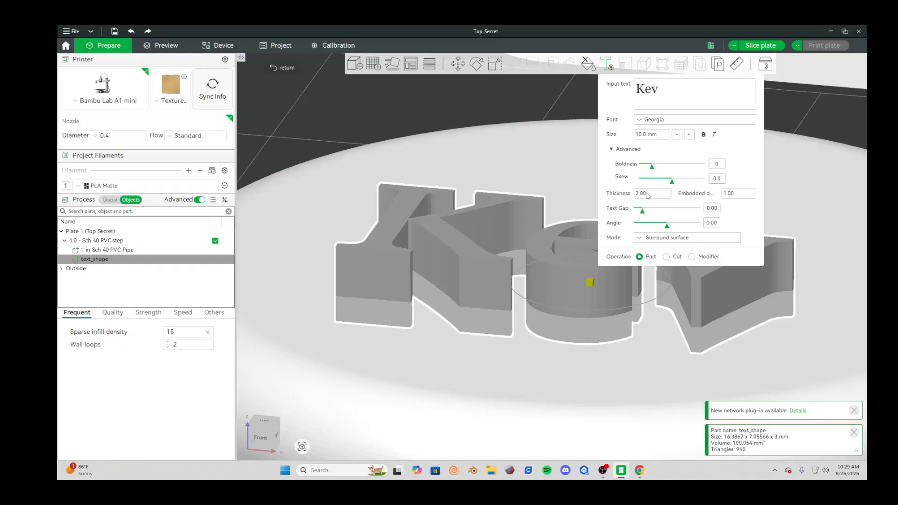
left_click_drag(552, 358, 558, 359)
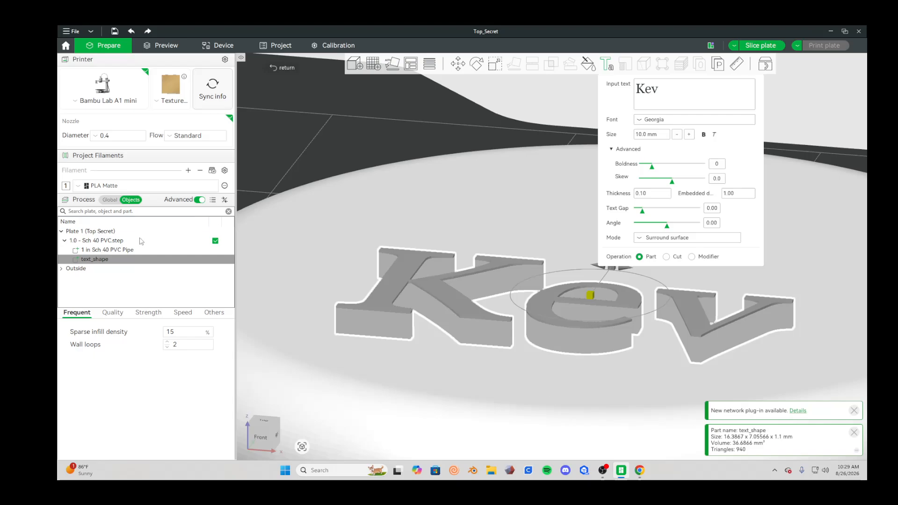
Add a second PLA Matte filament and set its color to red from the official filament colors.
left_click(188, 171)
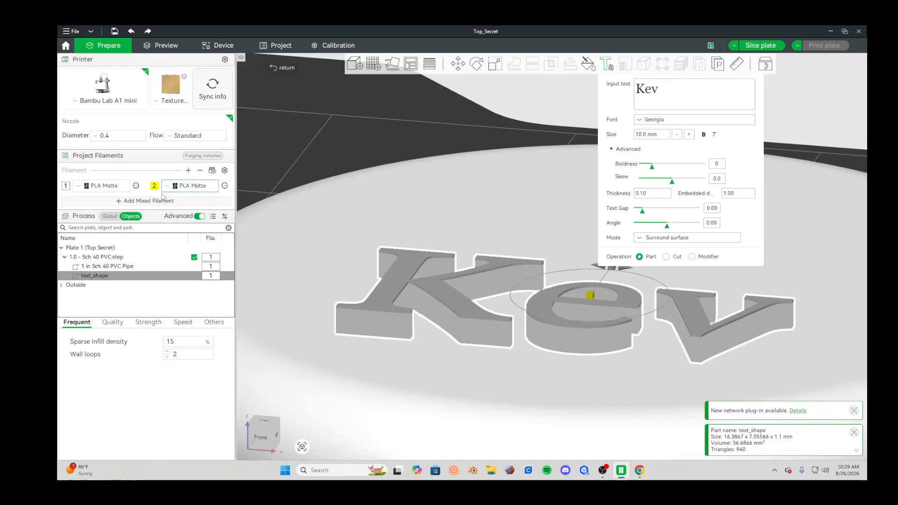
left_click(156, 188)
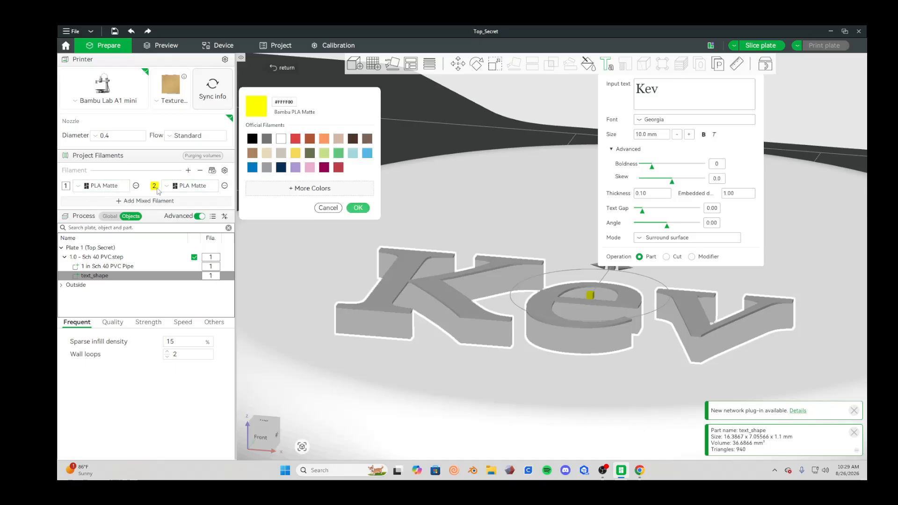
left_click(295, 139)
left_click(356, 206)
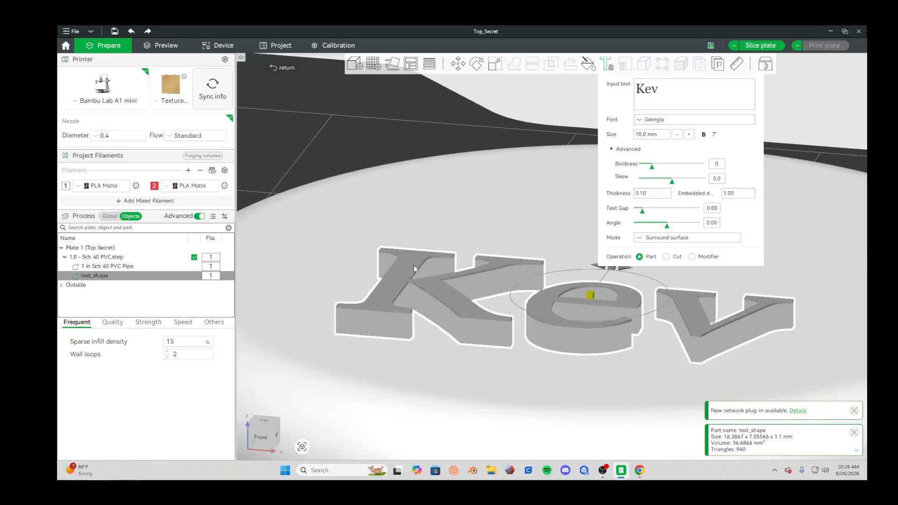
Fill the text's first letter with red filament 2 using color painting, undoing the accidental fills of the cap's surface.
left_click(589, 64)
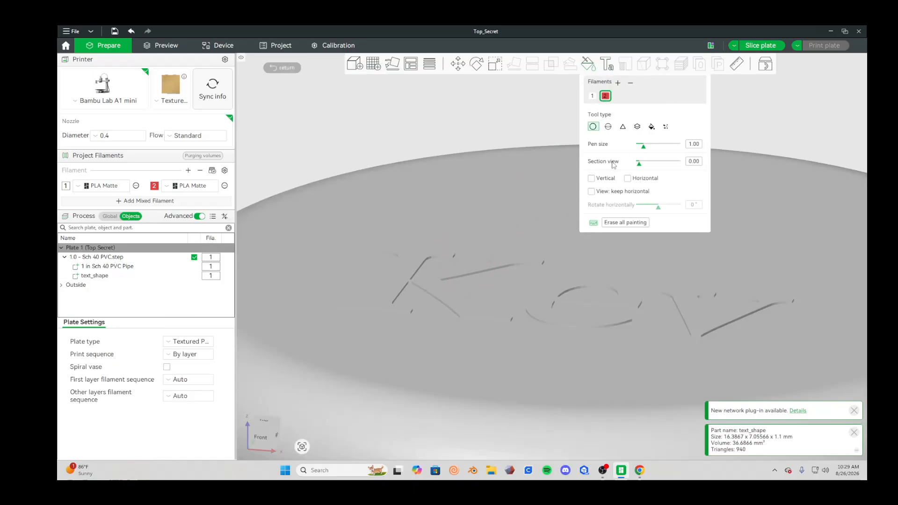
left_click(651, 126)
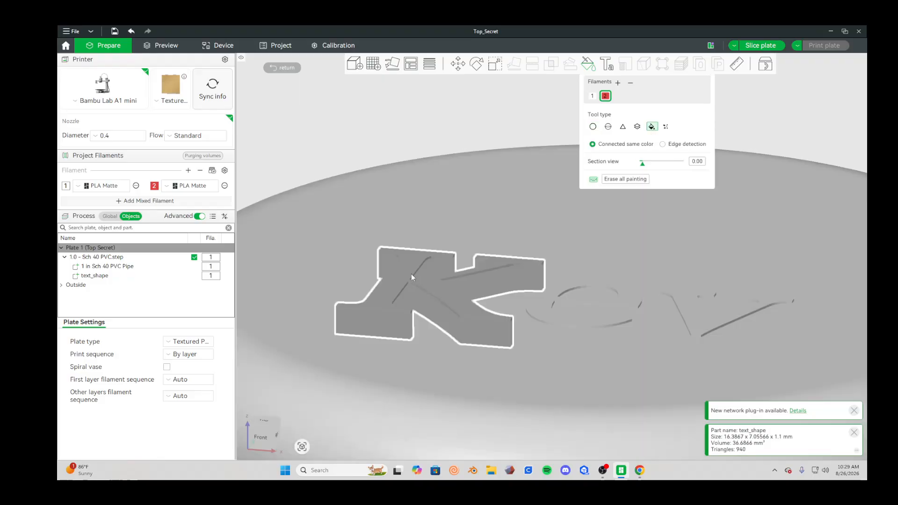
left_click(411, 274)
left_click(412, 293)
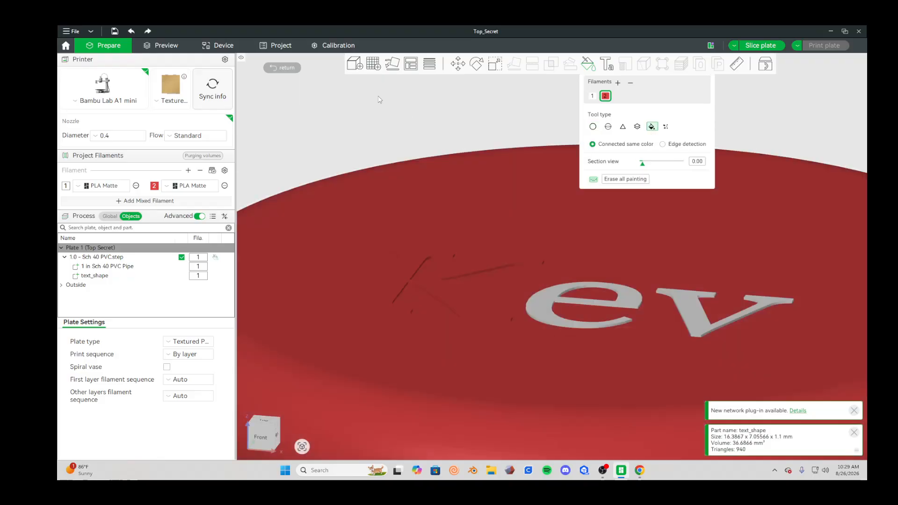
left_click(133, 31)
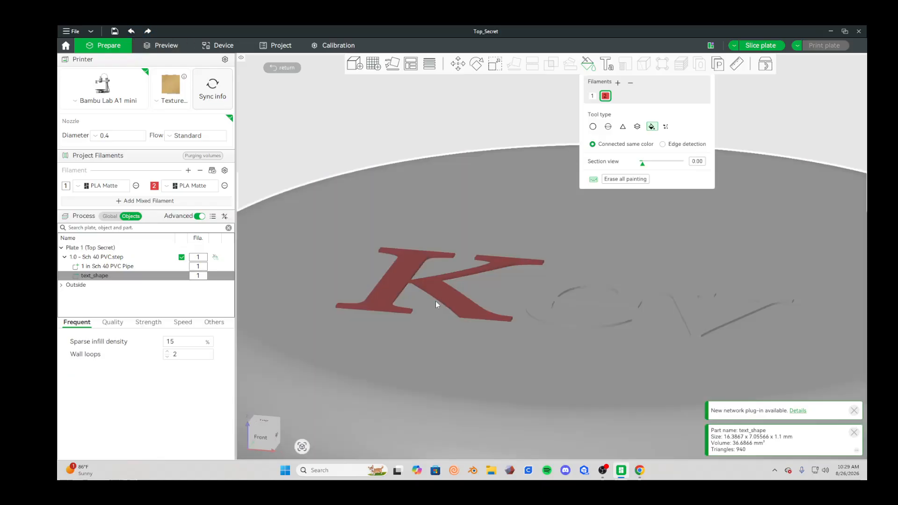
left_click(436, 300)
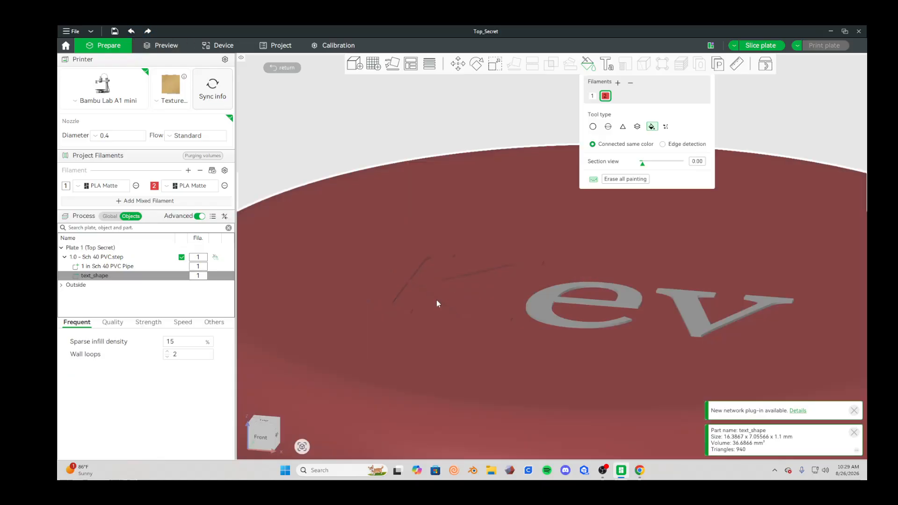
left_click(131, 31)
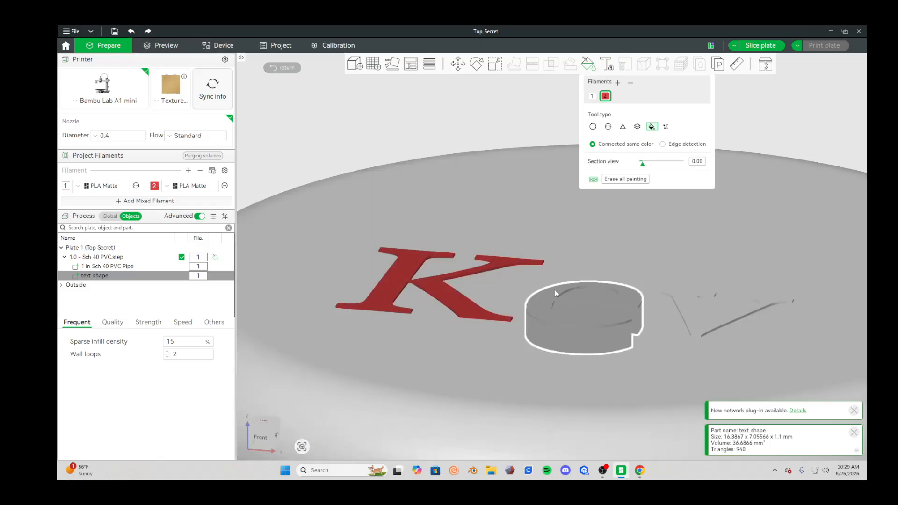
Fill the text's remaining two letters with red filament 2 and close color painting.
left_click(554, 290)
left_click(686, 308)
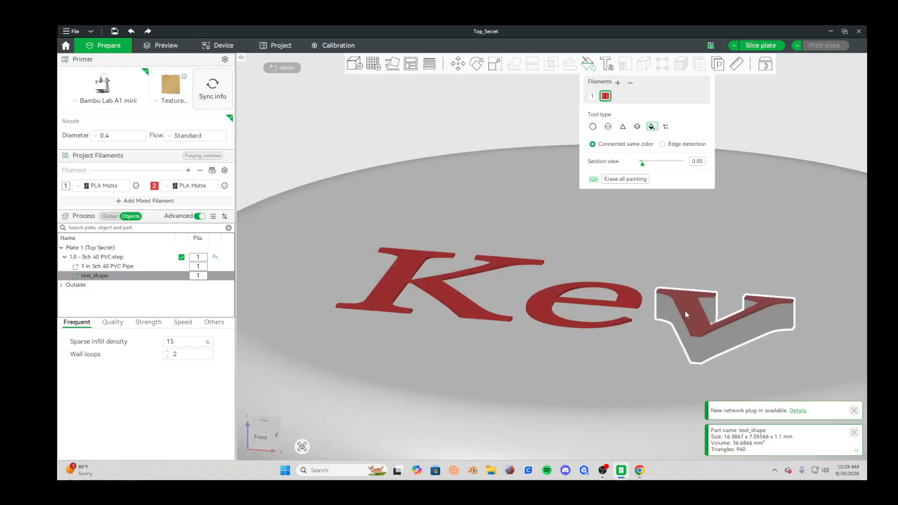
scroll(680, 316, "down", 3)
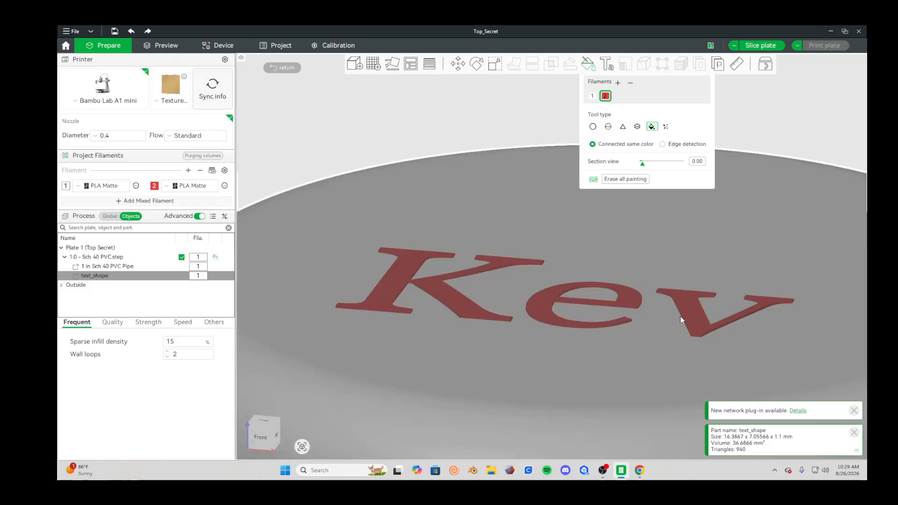
scroll(645, 261, "up", 3)
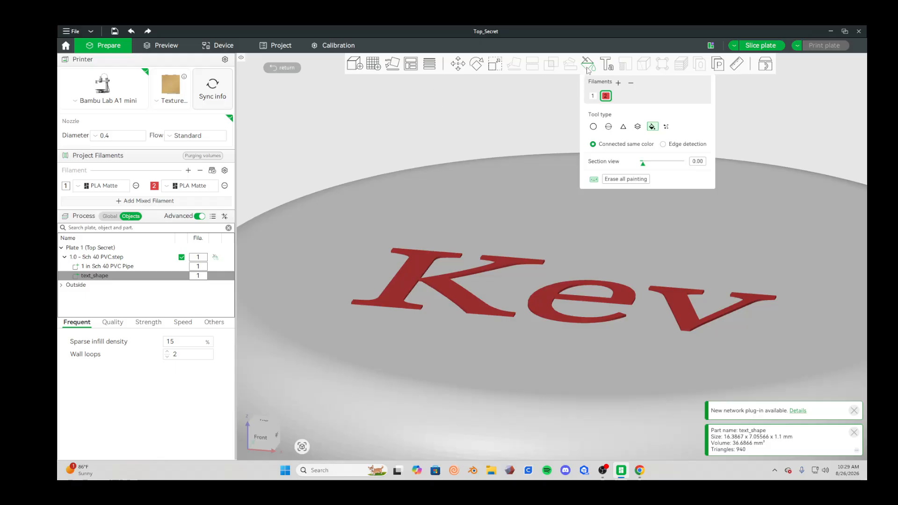
left_click(589, 66)
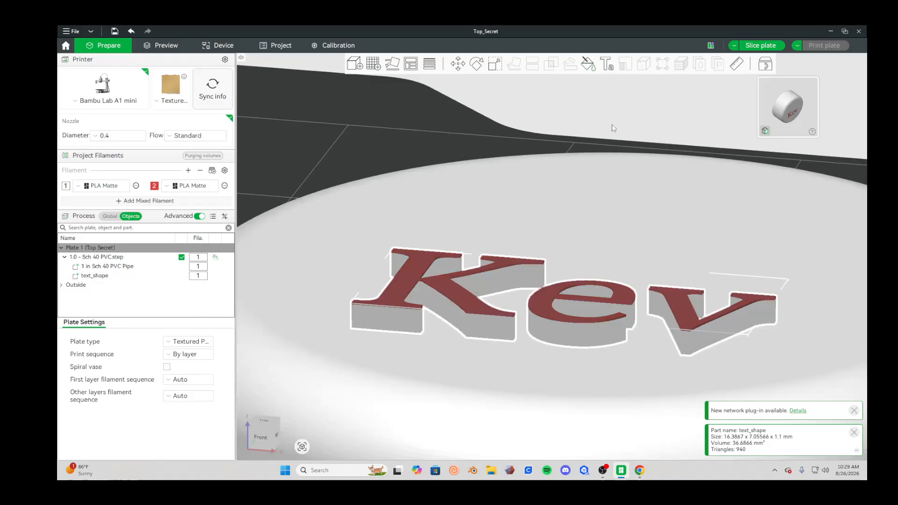
Reopen the text settings and examine the painted lettering on the cap from afar and up close.
left_click(606, 64)
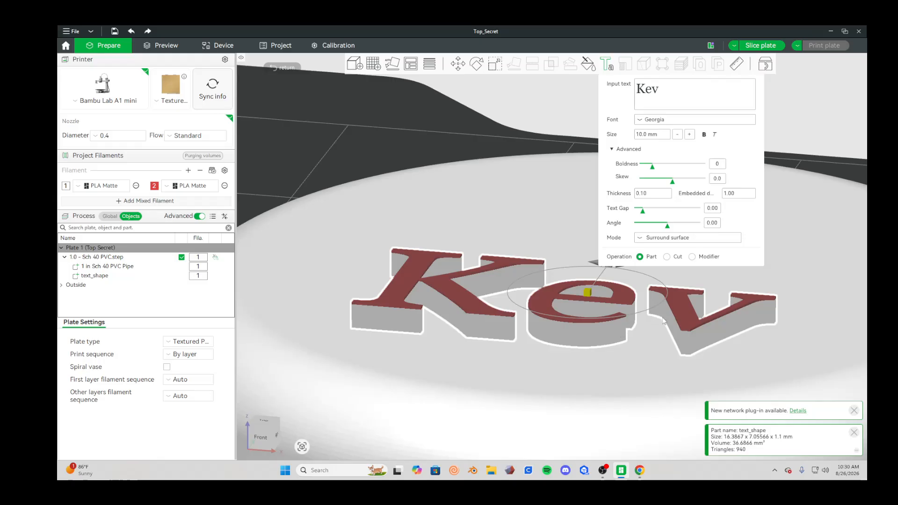
scroll(669, 341, "down", 5)
scroll(665, 343, "down", 3)
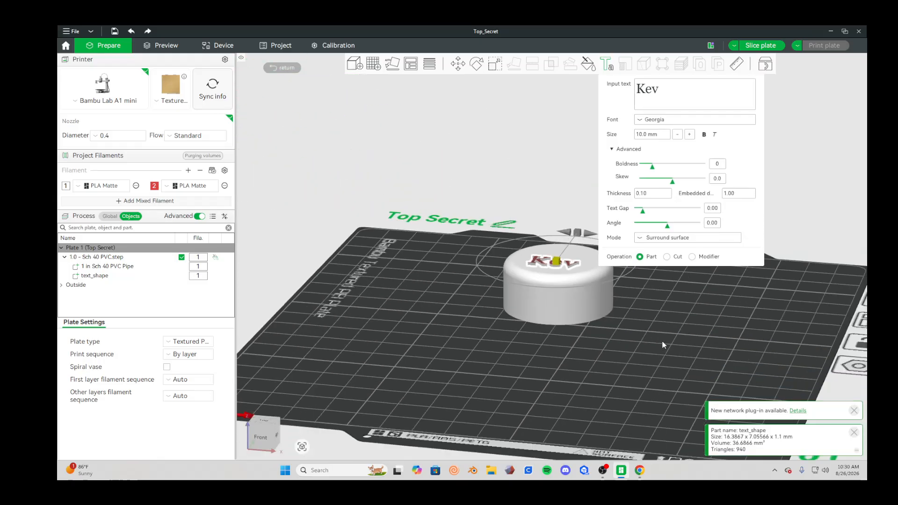
scroll(662, 341, "up", 8)
scroll(823, 343, "down", 2)
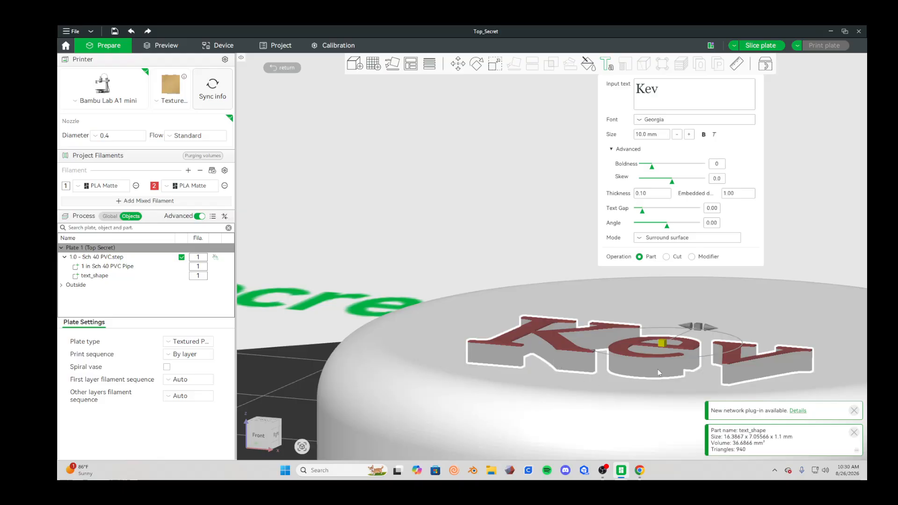
Try the text gap slider on the cap's lettering and return the gap to 0.00.
left_click_drag(589, 355, 518, 346)
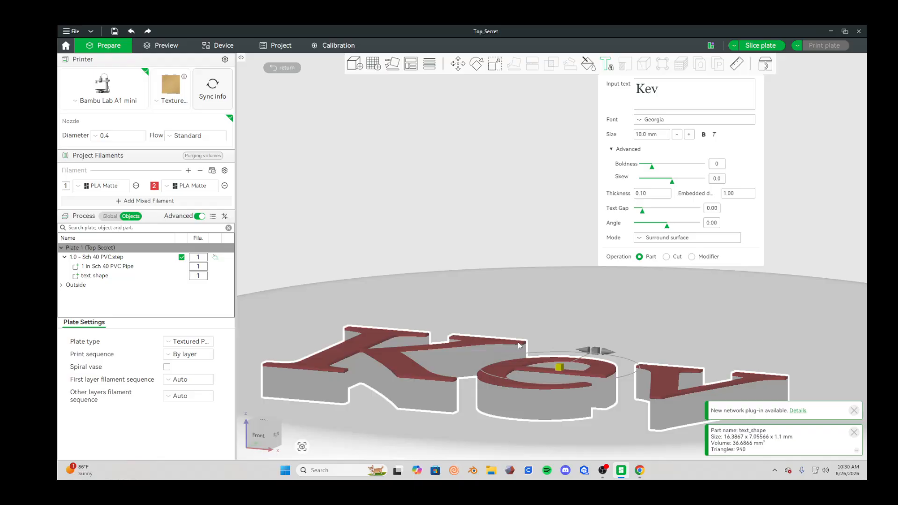
left_click_drag(509, 252, 496, 230)
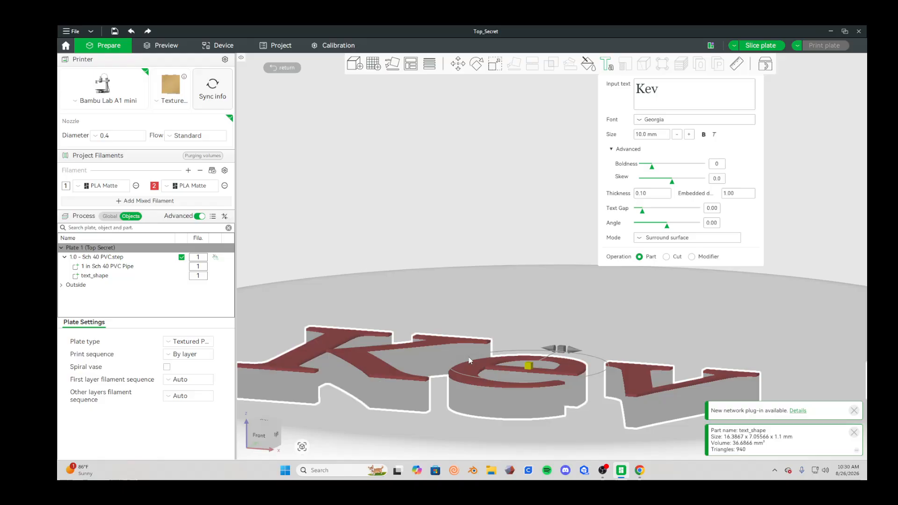
middle_click_drag(533, 287, 579, 277)
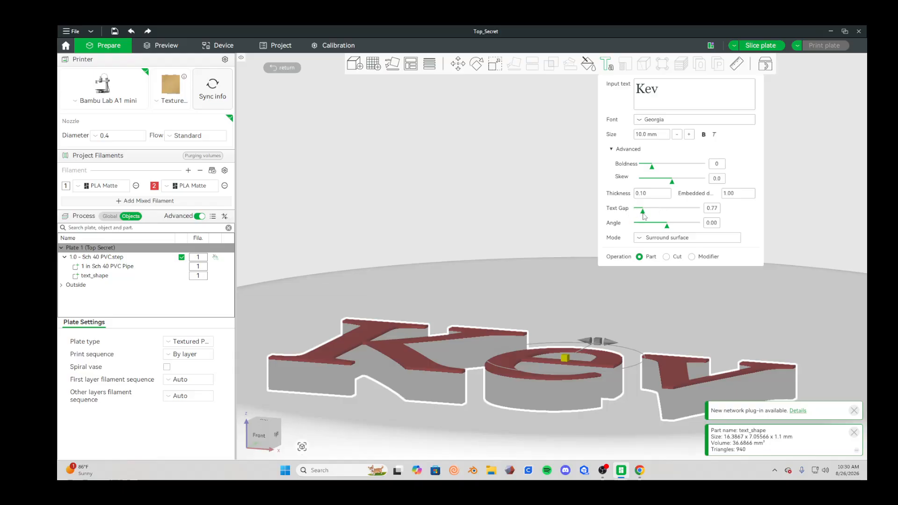
left_click_drag(644, 216, 643, 215)
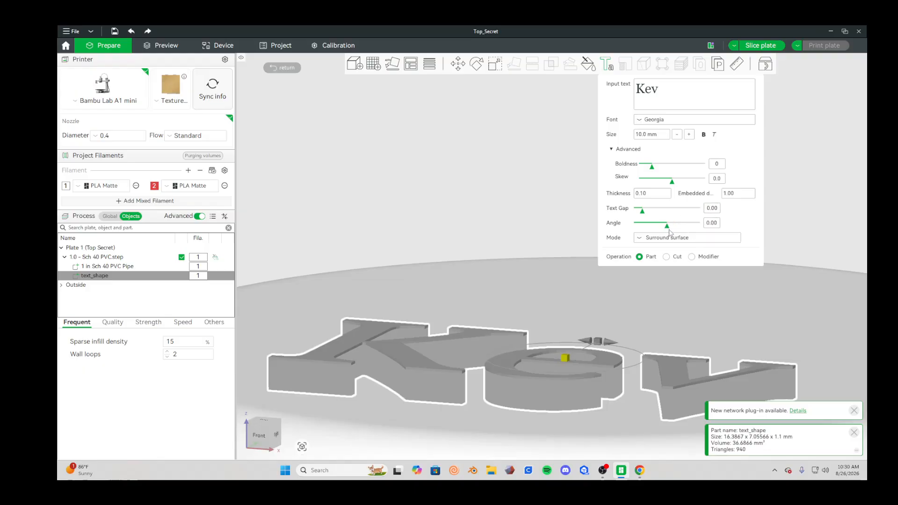
Rotate the text on the cap to an angle of 180 and reset the rotation.
scroll(777, 316, "down", 3)
left_click_drag(777, 318, 774, 329)
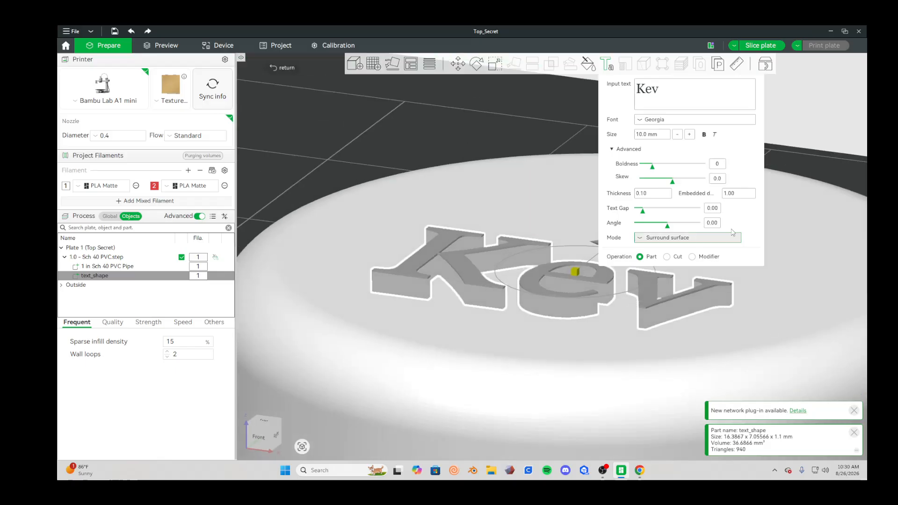
left_click_drag(771, 241, 625, 271)
left_click_drag(668, 226, 639, 226)
left_click(630, 222)
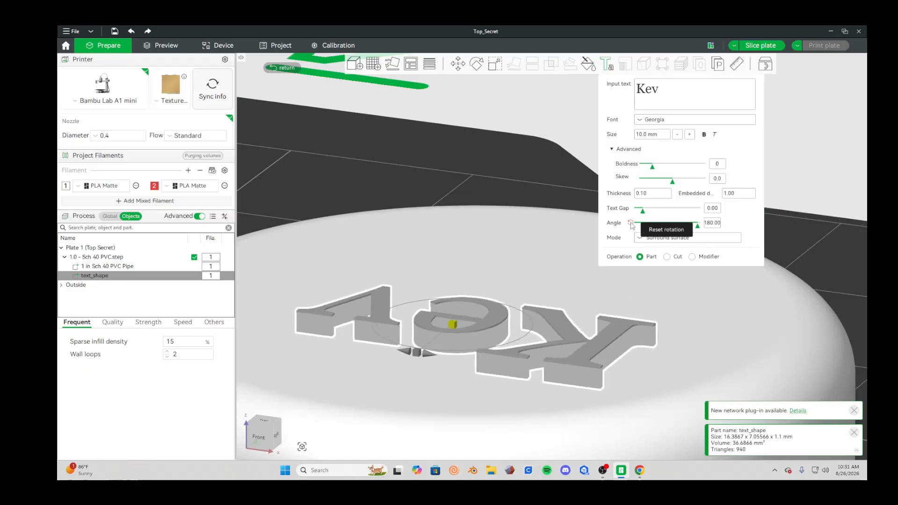
left_click(631, 223)
Set the text mode to Not surround and move the text onto the cap's rounded edge.
scroll(712, 314, "down", 3)
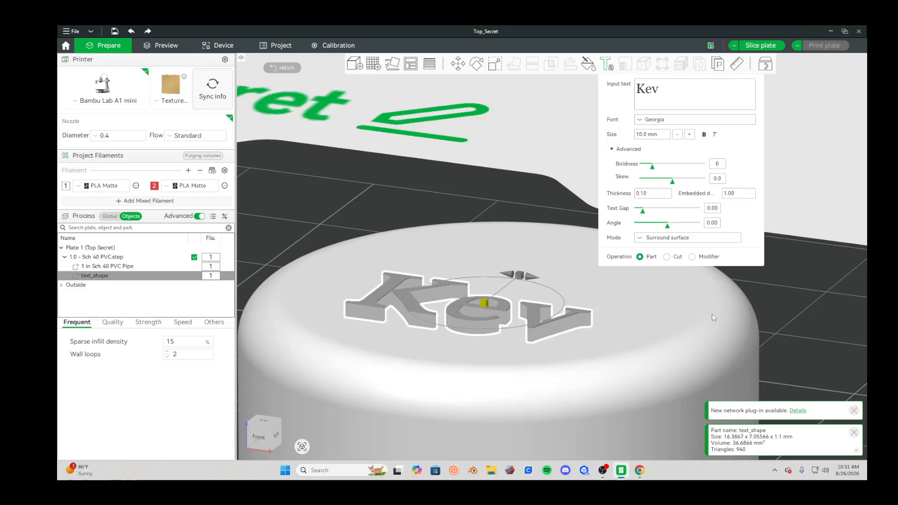
right_click_drag(712, 314, 722, 292)
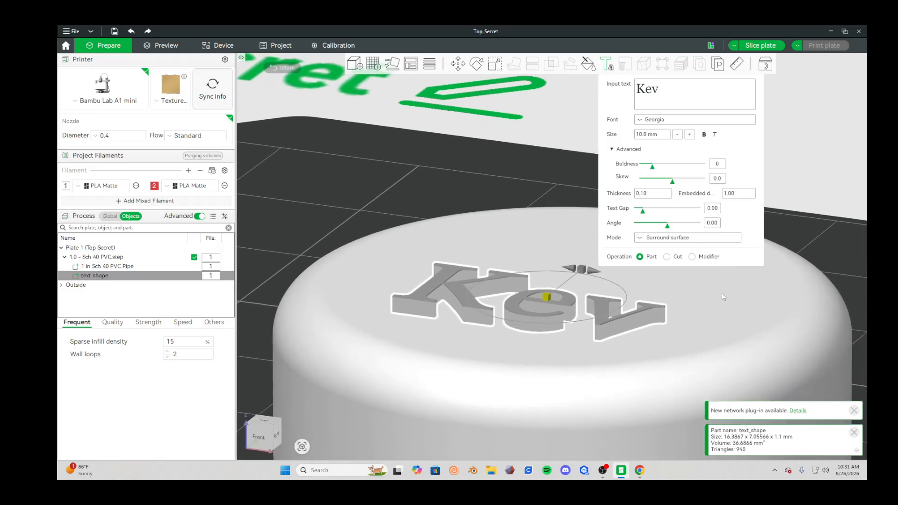
left_click(644, 239)
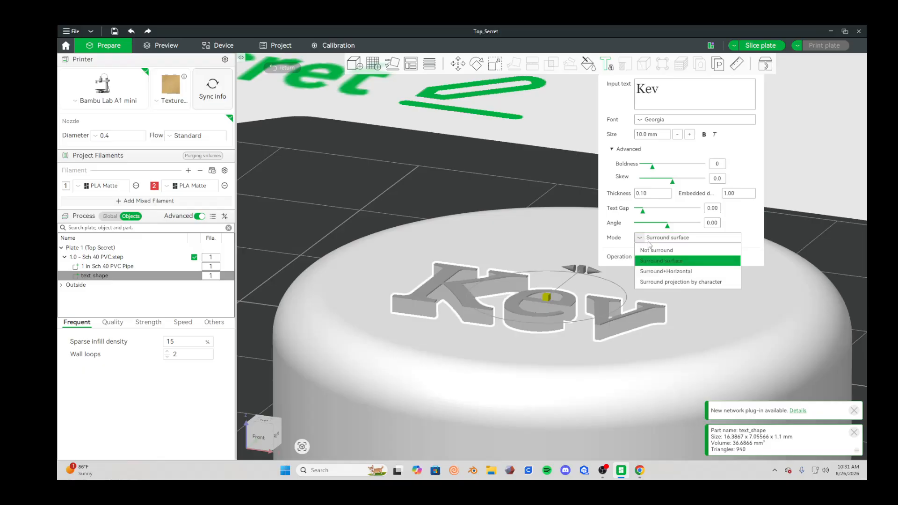
left_click(655, 251)
right_click_drag(723, 281, 530, 265)
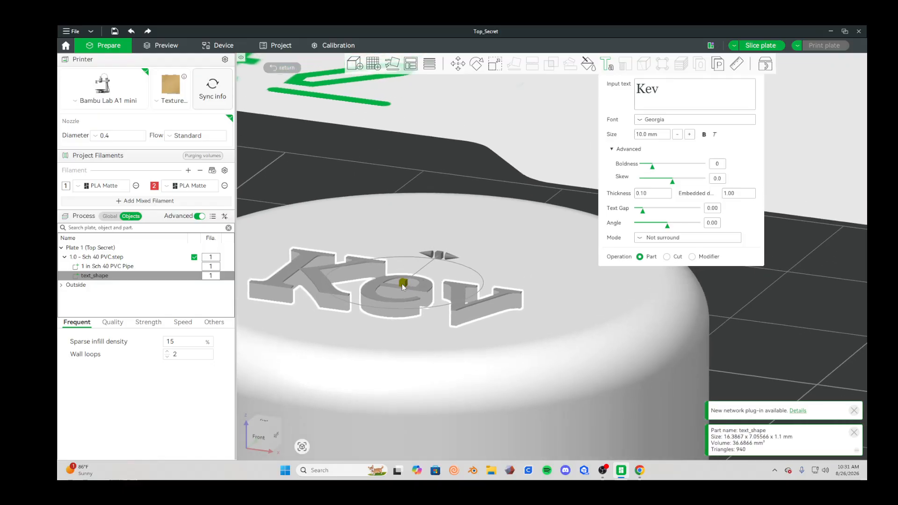
left_click_drag(403, 283, 685, 292)
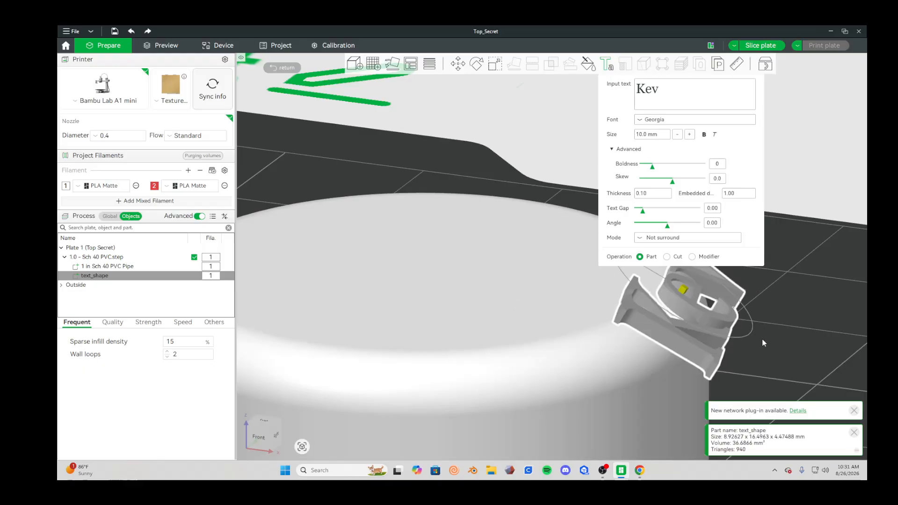
mouse_move(776, 350)
left_mouse_down()
mouse_move(783, 344)
mouse_move(763, 347)
left_mouse_up()
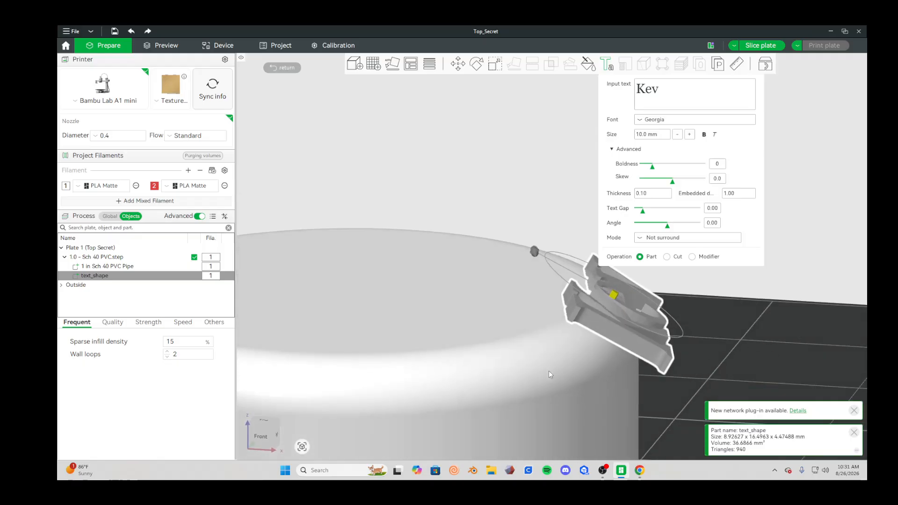
Switch the text mode to Surround surface and inspect how the letters follow the cap's rounded edge.
left_click(654, 240)
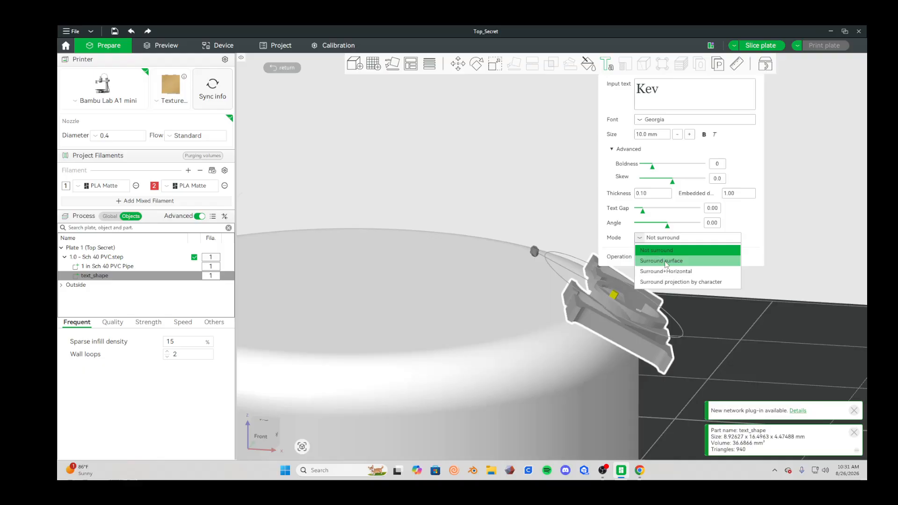
left_click(667, 262)
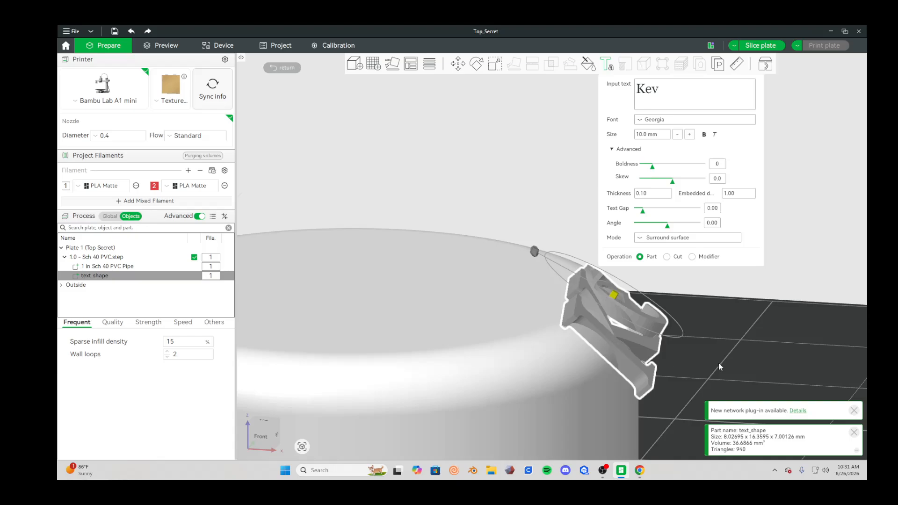
left_click_drag(719, 363, 501, 210)
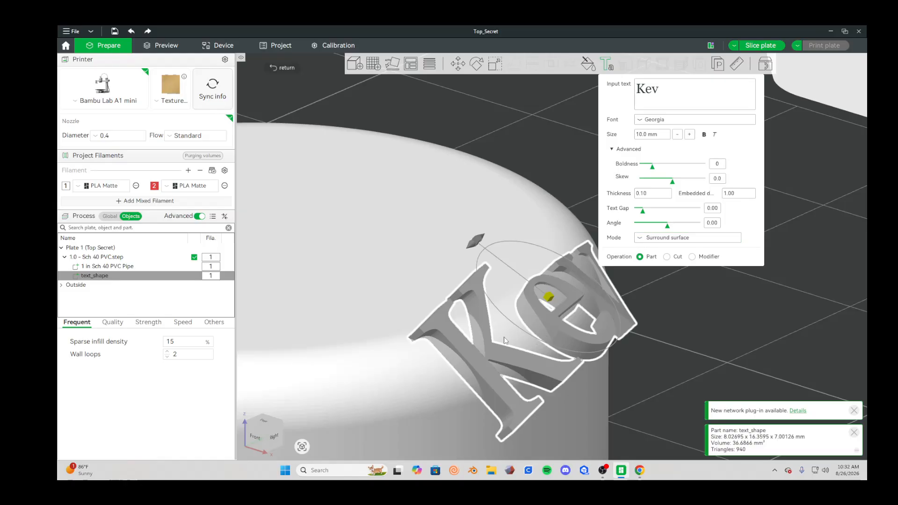
Switch the text mode to Surround+Horizontal and move the text down towards the cap's side wall.
left_click(638, 239)
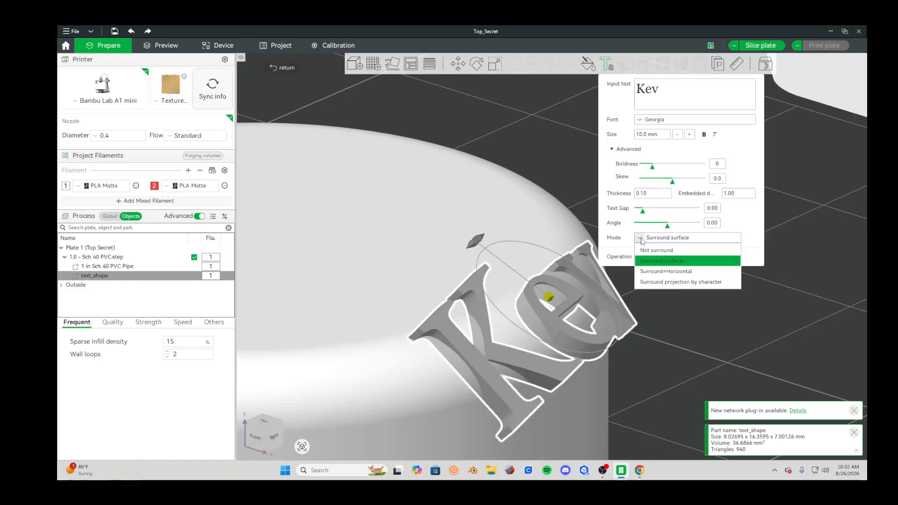
left_click(661, 272)
scroll(444, 225, "up", 3)
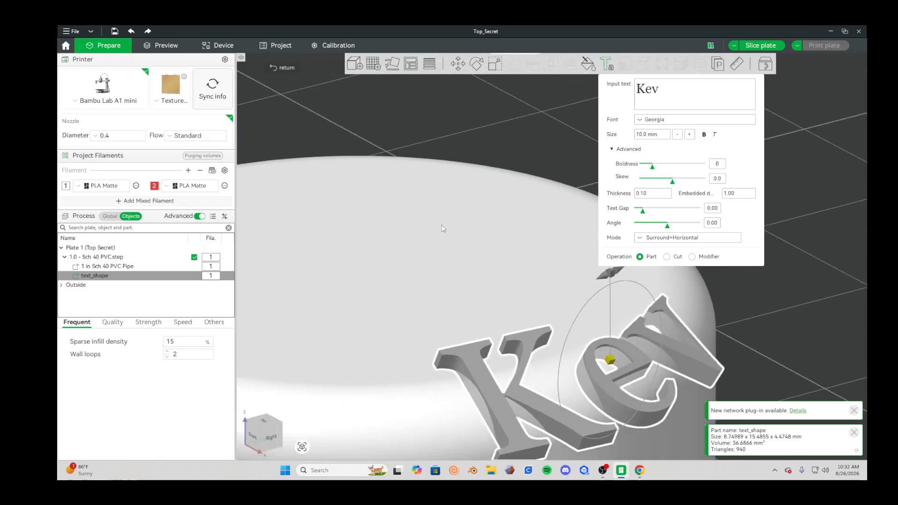
left_click_drag(442, 225, 361, 188)
left_click_drag(464, 360, 566, 378)
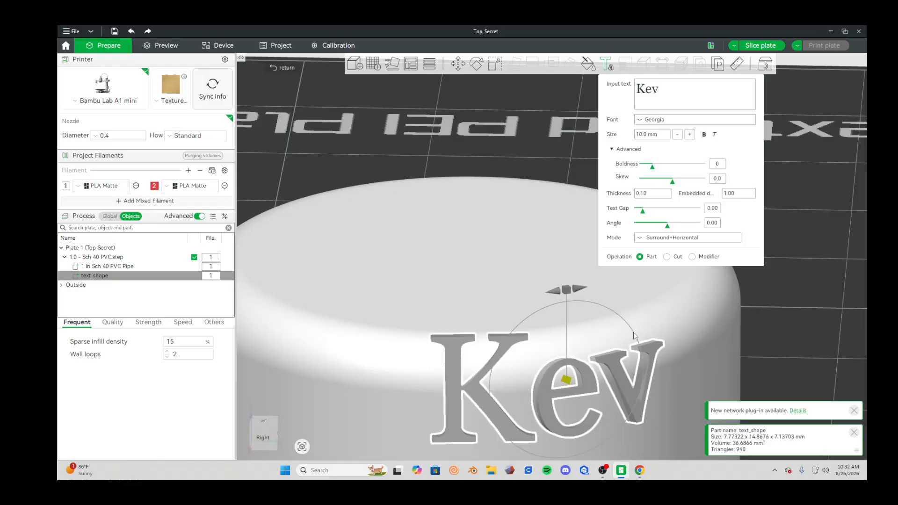
left_click_drag(655, 331, 607, 413)
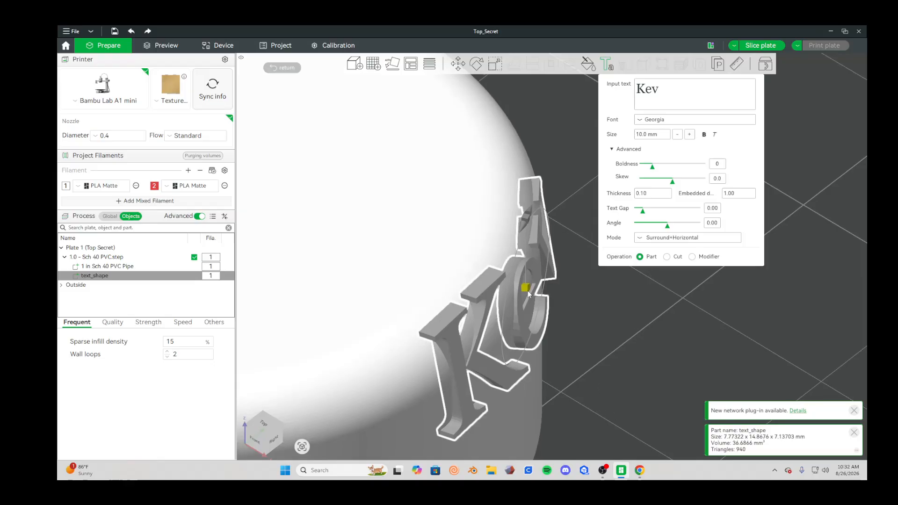
Move the text back up onto the rounded edge and compare the Surround surface and Surround+Horizontal modes.
left_click_drag(527, 288, 495, 257)
left_click(660, 237)
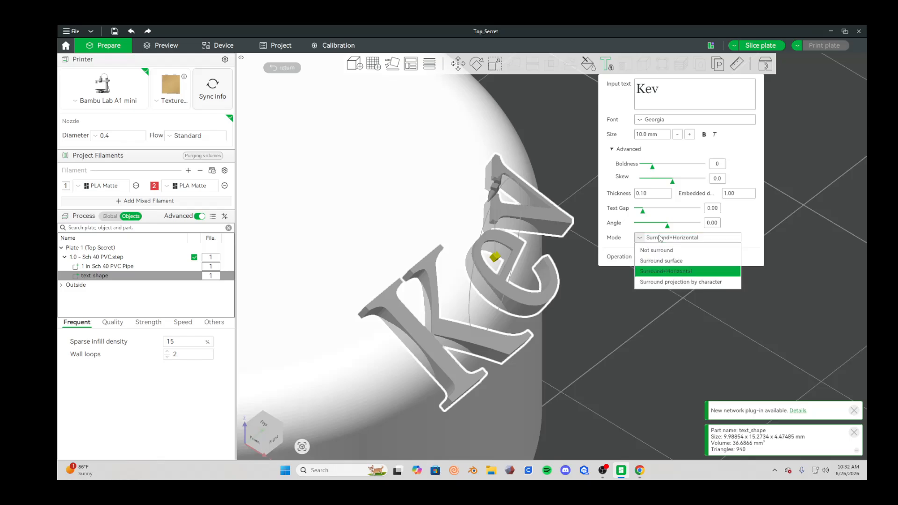
left_click(662, 261)
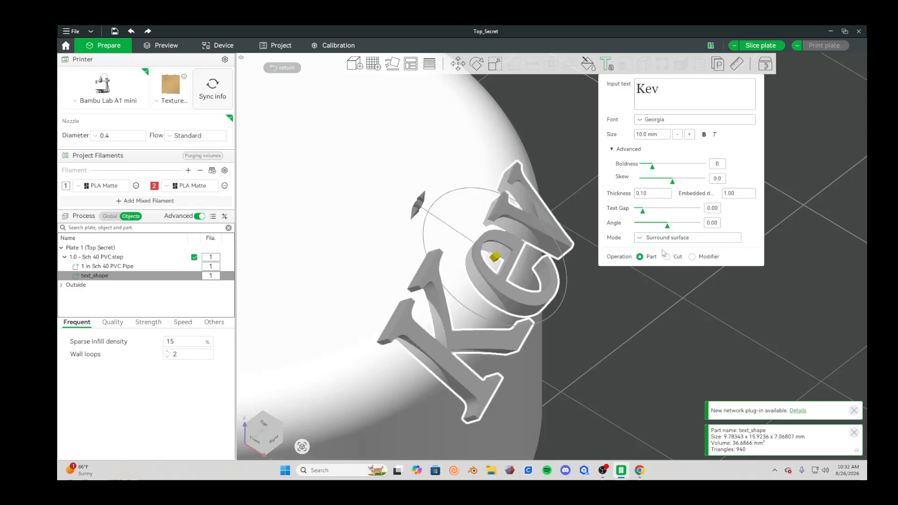
left_click(663, 238)
left_click(662, 267)
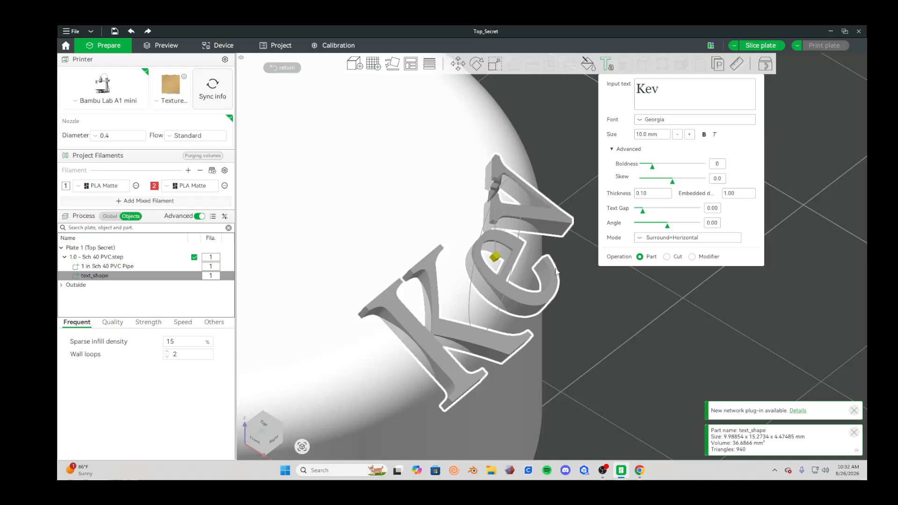
Set the text mode to Surround projection by character and inspect the letters on the rounded edge.
left_click(644, 239)
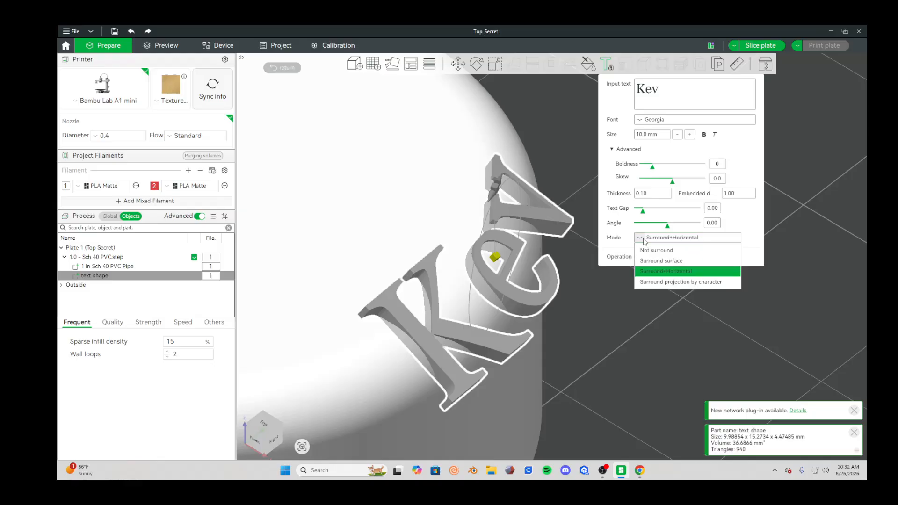
left_click(694, 282)
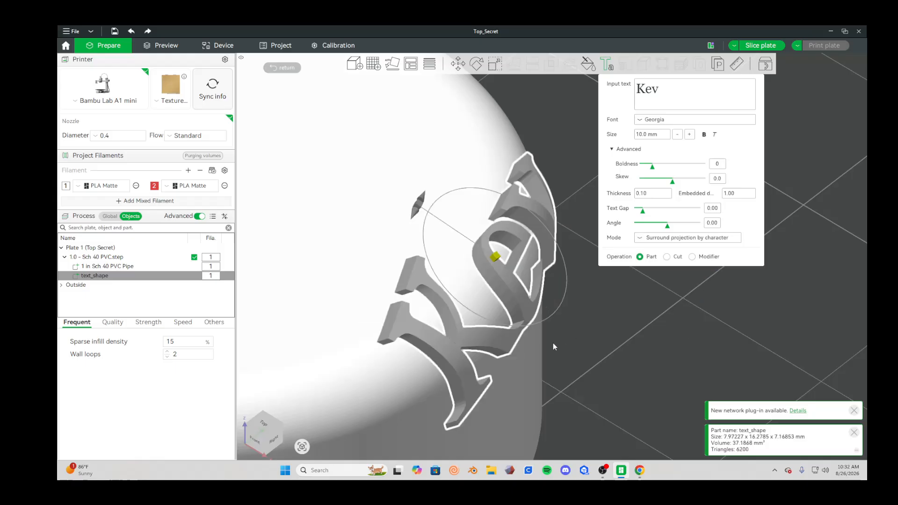
left_click_drag(553, 343, 525, 320)
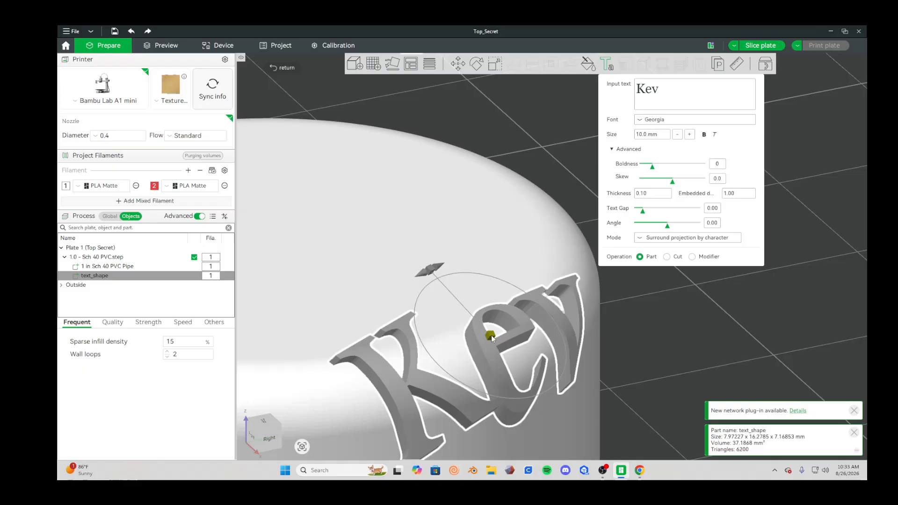
Set the text mode to Not surround and move the text back onto the cap's flat top.
left_click(655, 238)
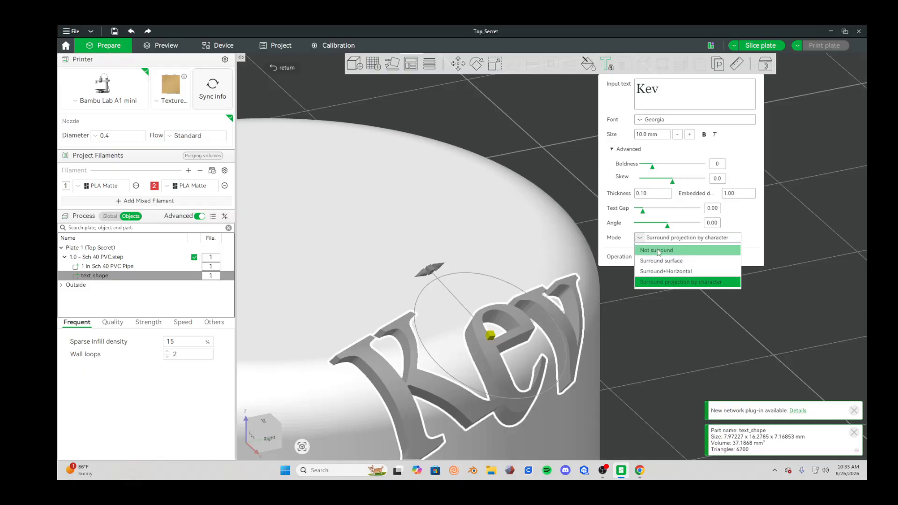
left_click(657, 251)
left_click_drag(487, 334, 387, 240)
left_click_drag(347, 330, 421, 324)
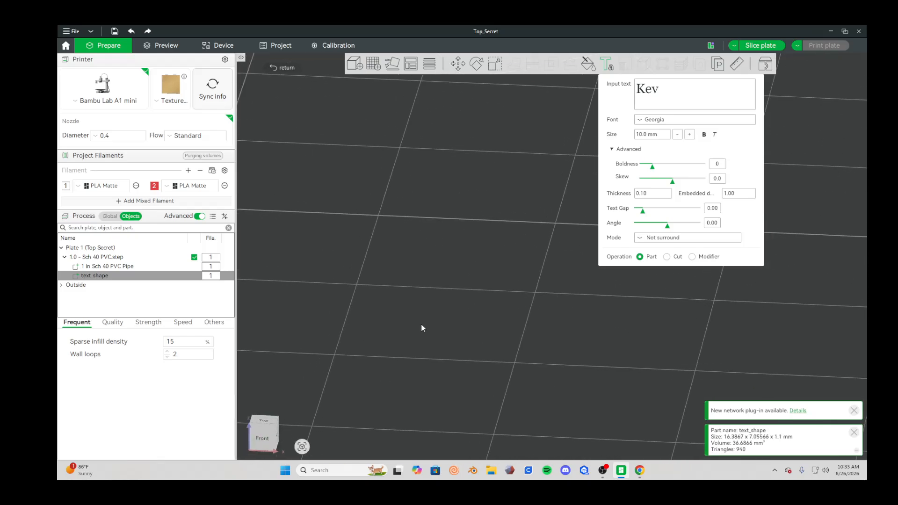
right_click_drag(421, 324, 866, 423)
left_click_drag(734, 377, 639, 393)
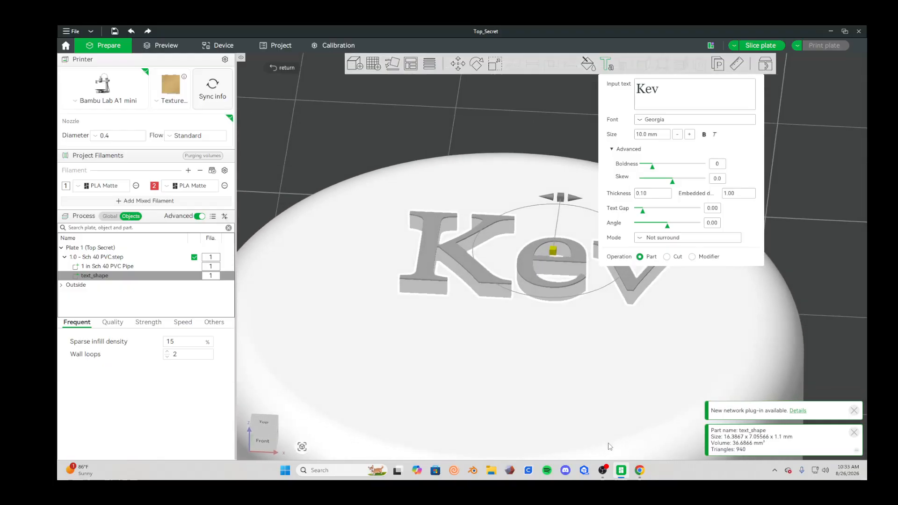
left_click(603, 470)
mouse_move(622, 472)
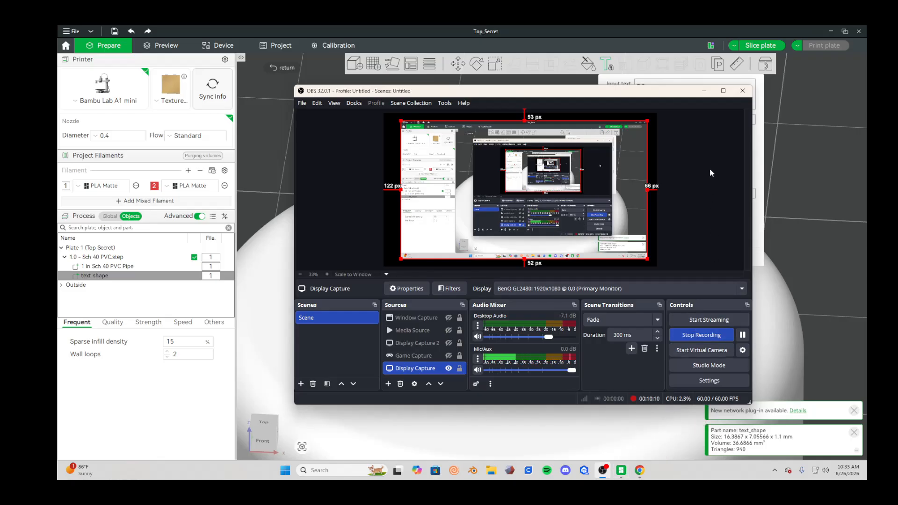
left_click(723, 91)
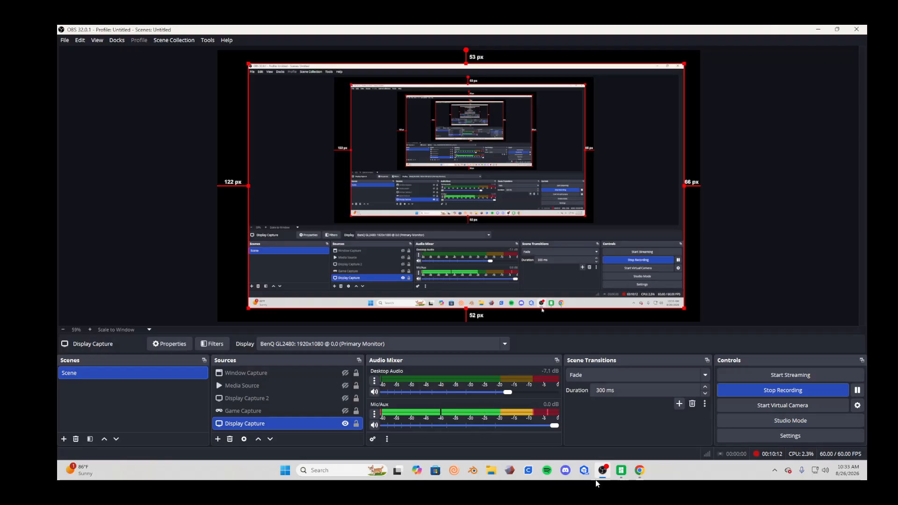
left_click(621, 470)
Change the operation of the text on the cap's flat top from Part to Cut.
right_click_drag(599, 326, 594, 381)
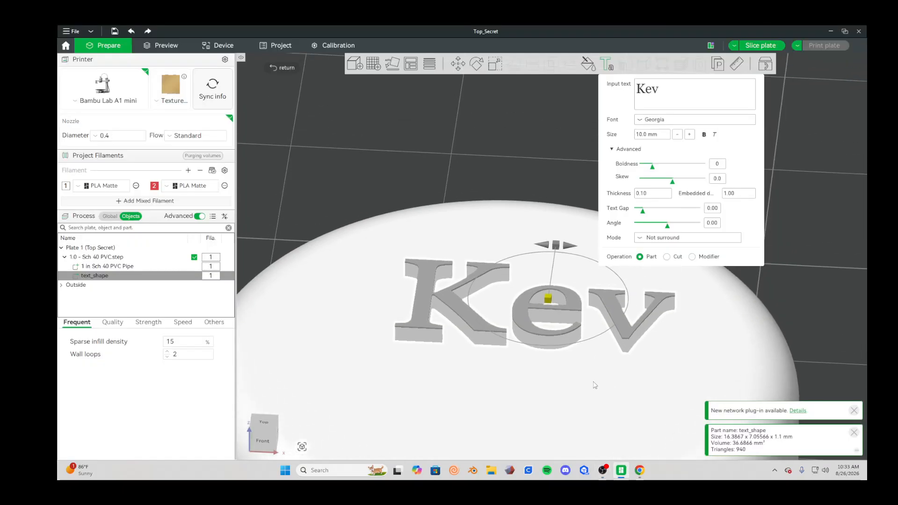
scroll(594, 381, "up", 2)
left_click_drag(596, 402, 596, 404)
right_click_drag(597, 404, 589, 395)
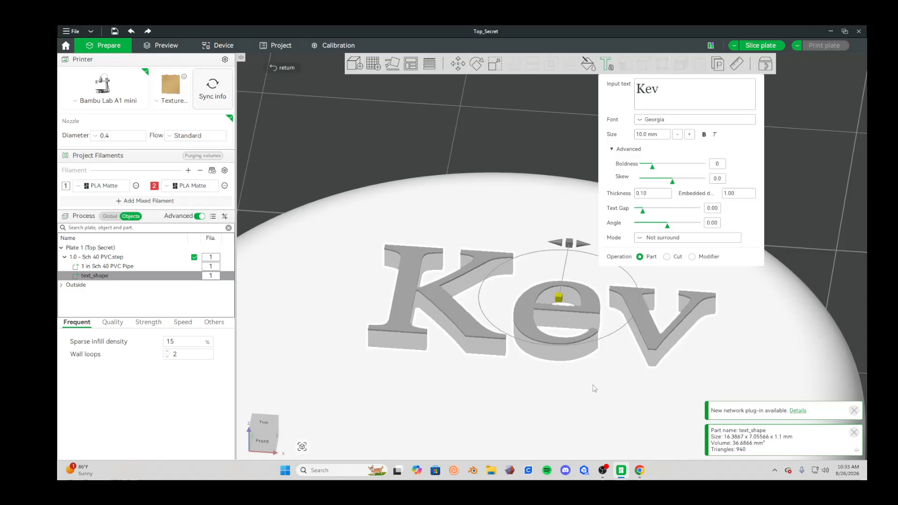
left_click_drag(593, 386, 592, 376)
right_click_drag(595, 446, 605, 341)
scroll(605, 341, "up", 3)
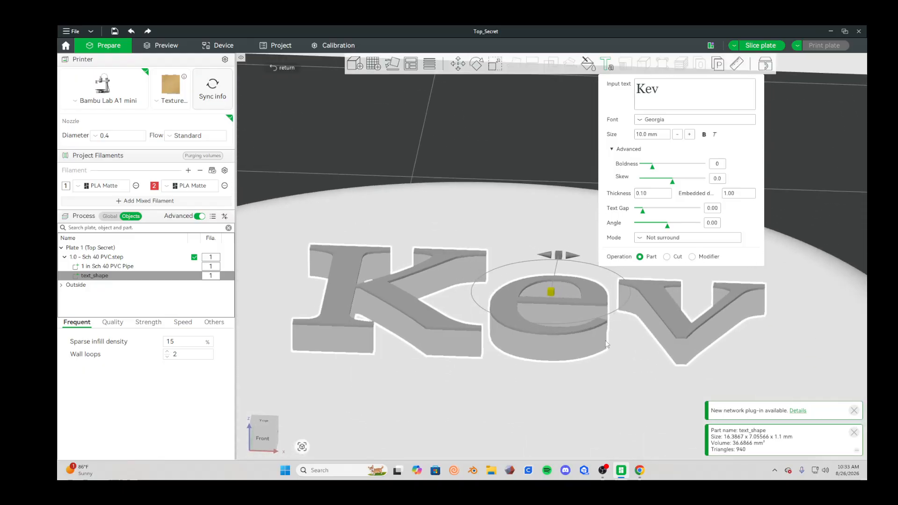
left_click_drag(609, 374, 609, 378)
right_click_drag(609, 379, 554, 390)
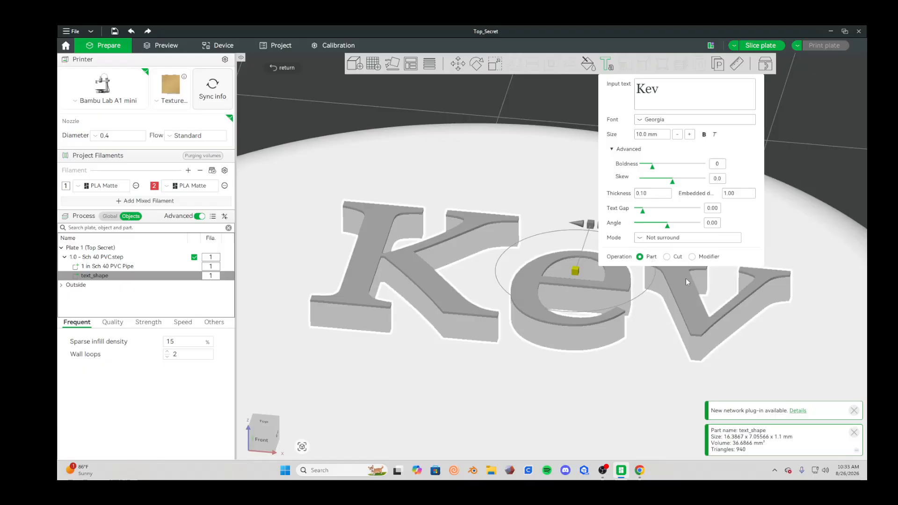
left_click(667, 256)
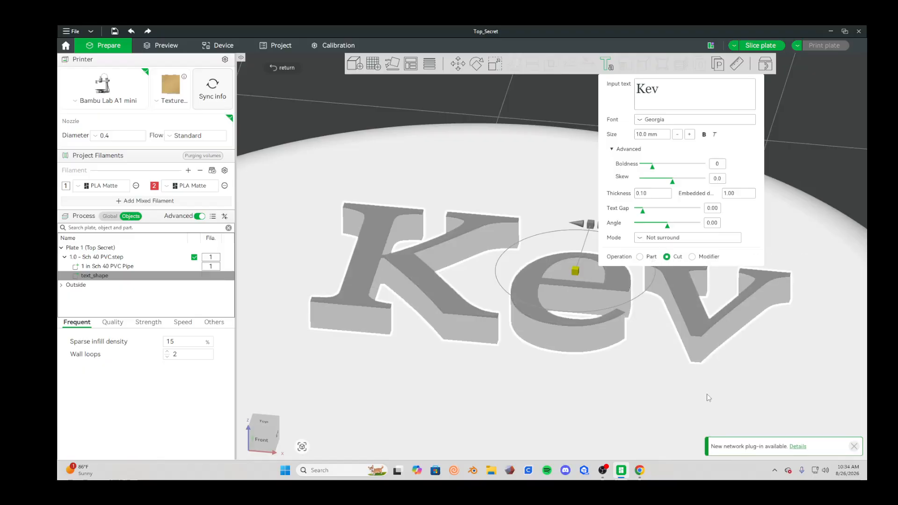
Slice the plate and inspect the cut letters on the cap's flat top in the sliced preview.
left_click_drag(538, 396, 541, 394)
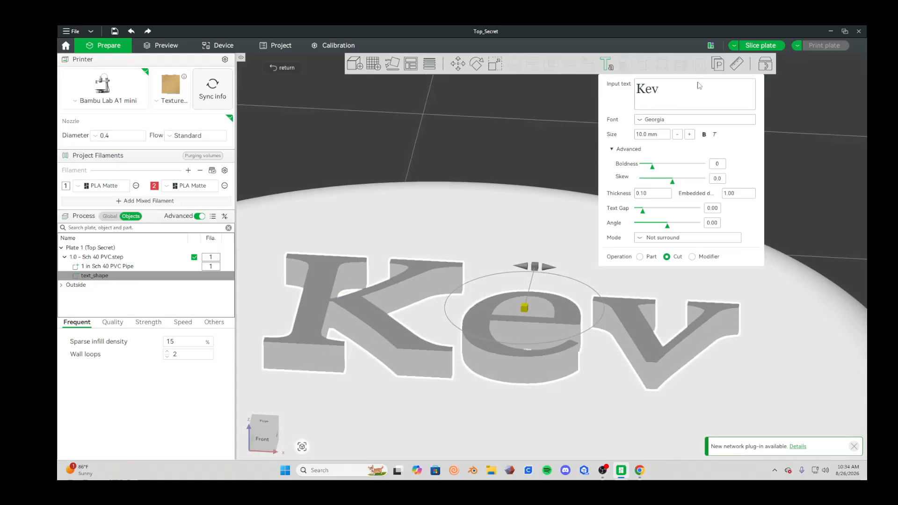
left_click(760, 45)
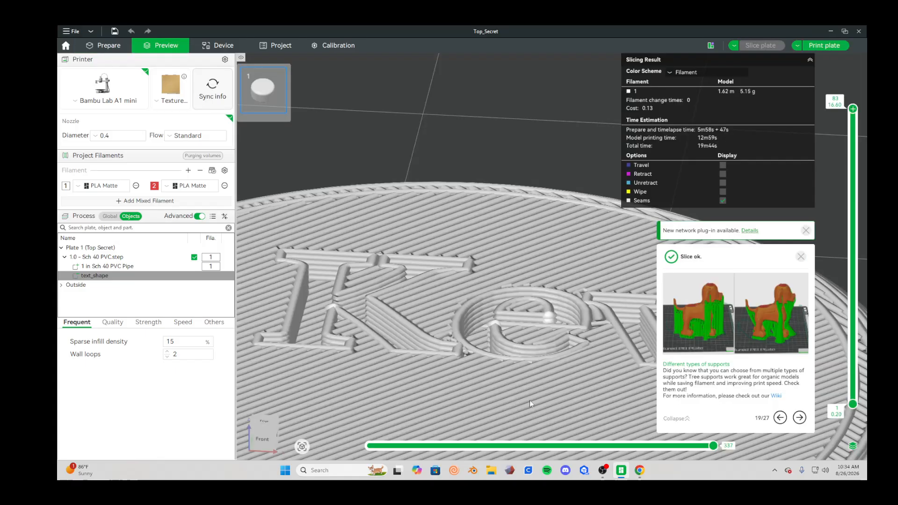
left_click_drag(530, 403, 520, 338)
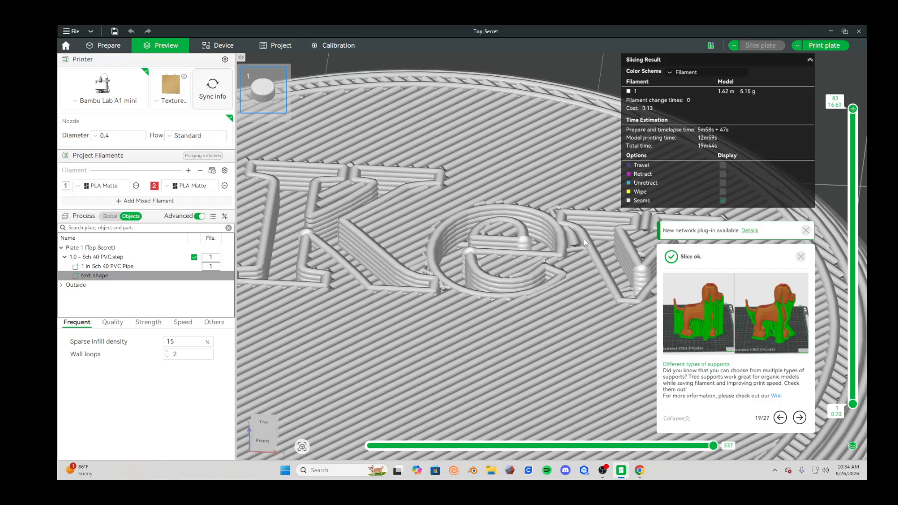
left_click_drag(575, 249, 629, 309)
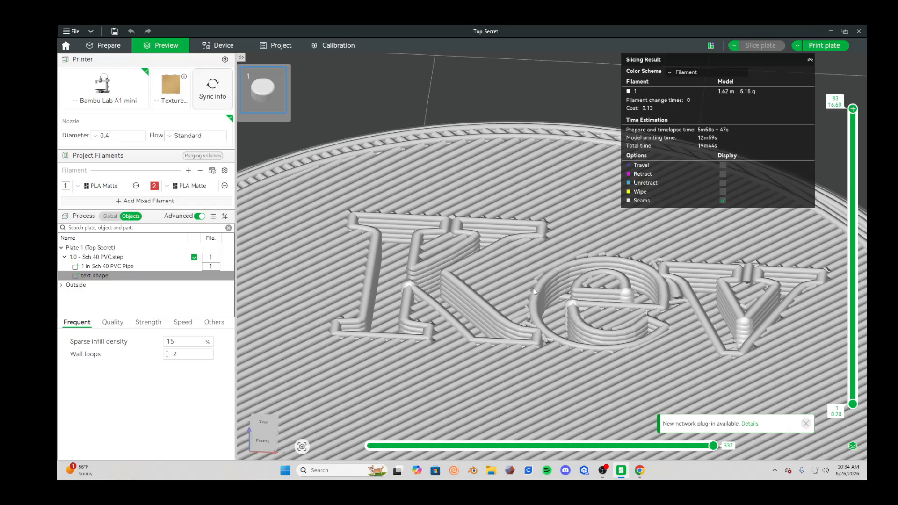
scroll(674, 325, "down", 5)
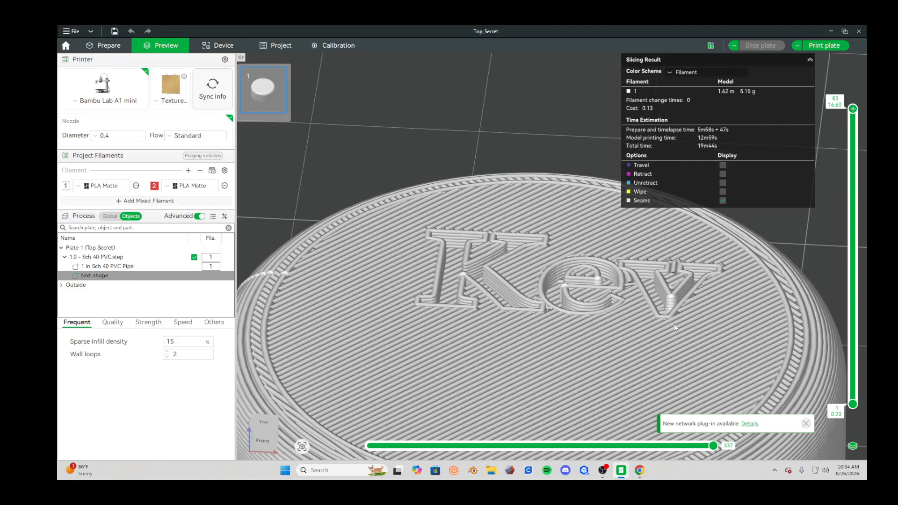
left_click_drag(674, 323, 596, 293)
scroll(590, 329, "up", 3)
right_click_drag(596, 335, 563, 365)
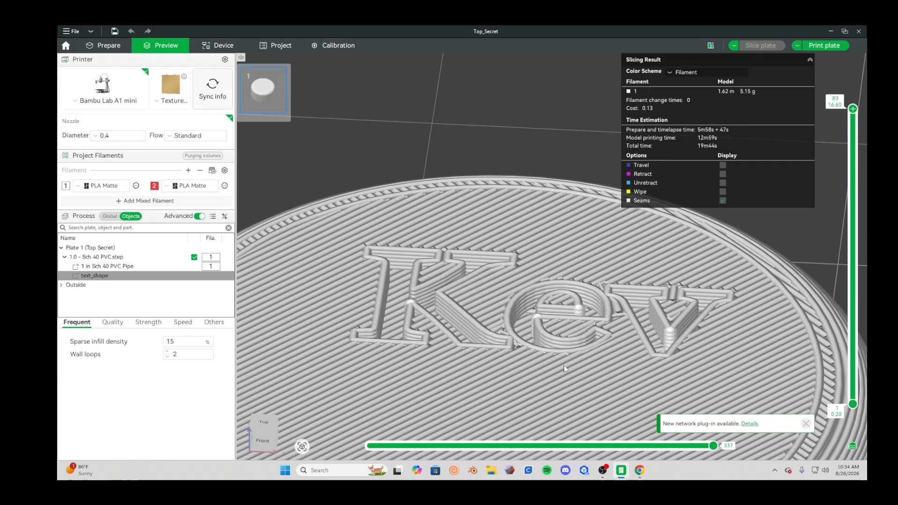
left_click_drag(563, 365, 567, 365)
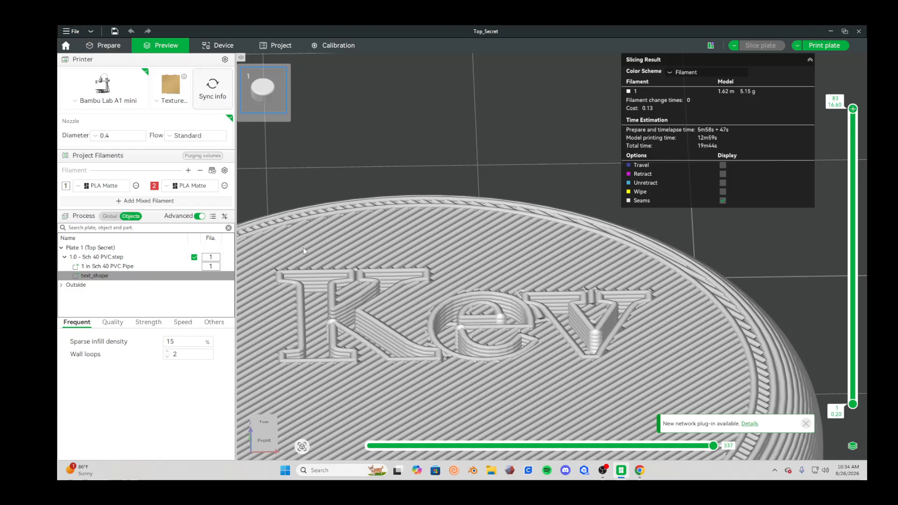
Return to the model editor and change the text's operation from Cut to Modifier.
left_click(119, 45)
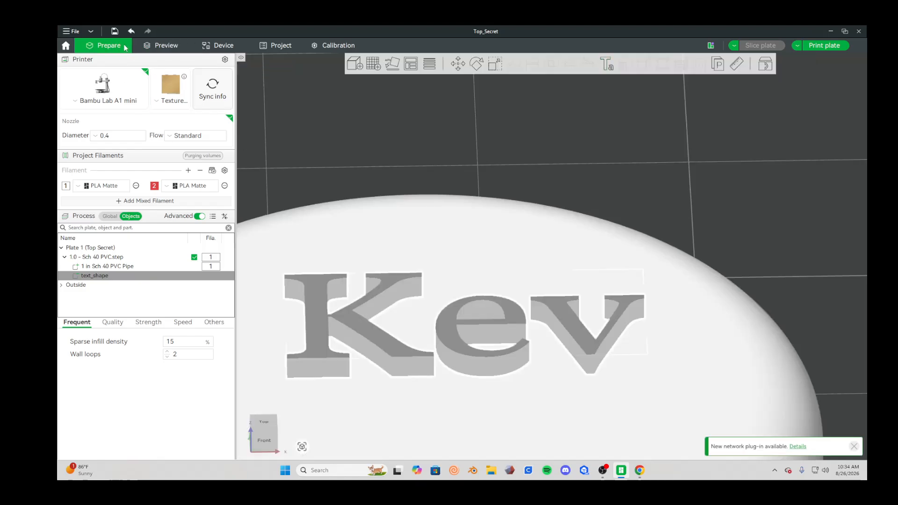
right_click_drag(486, 256, 601, 234)
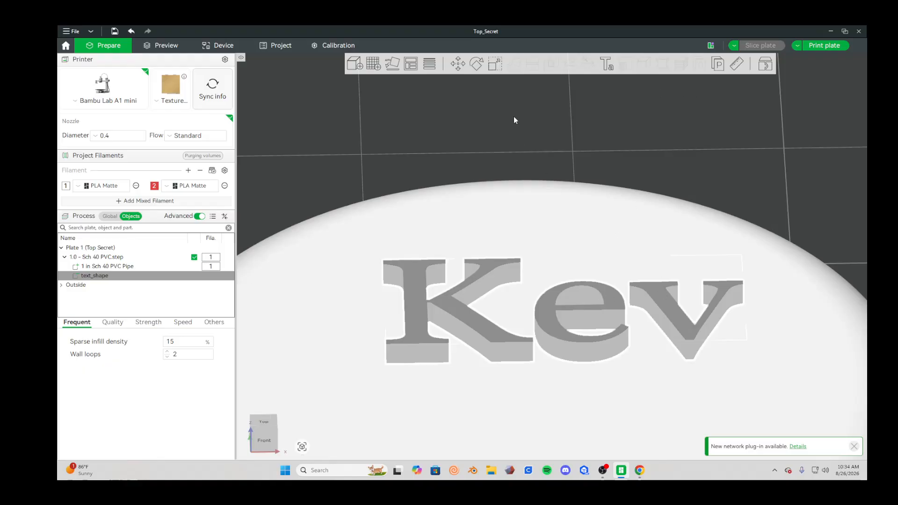
left_click(607, 64)
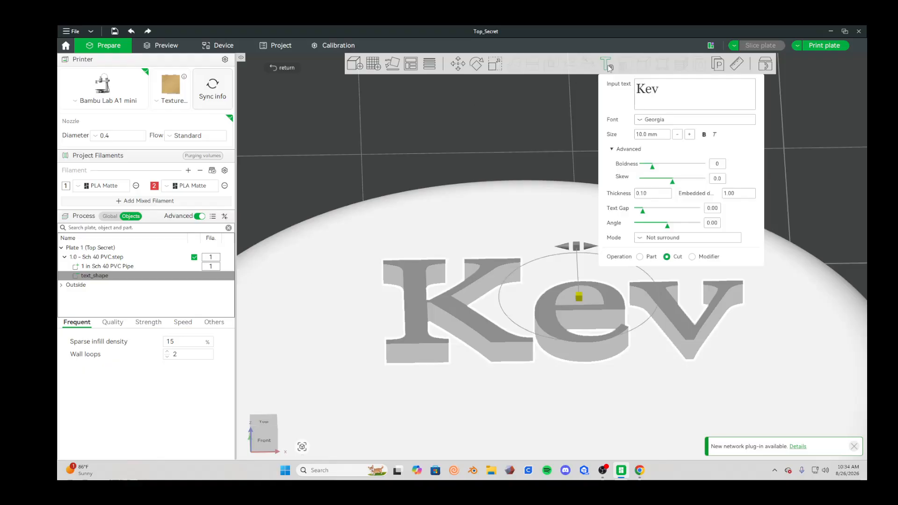
left_click(693, 258)
scroll(680, 341, "up", 5)
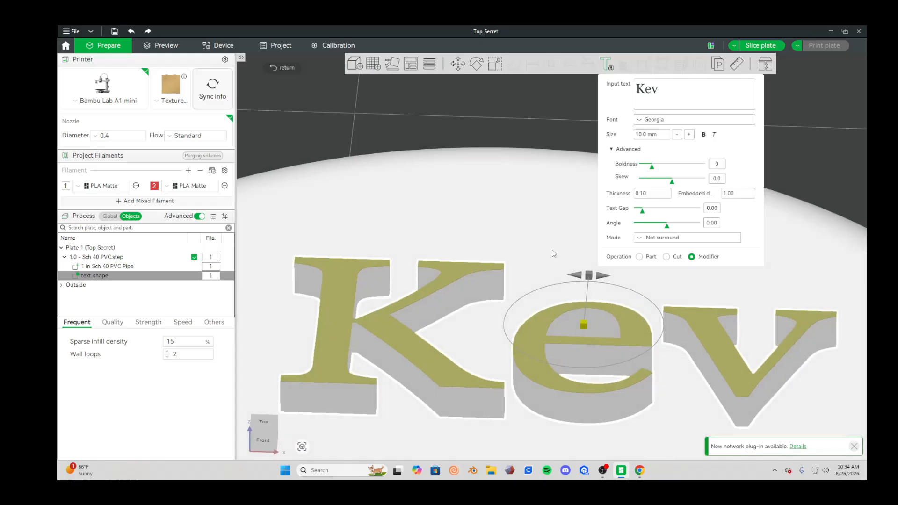
scroll(545, 248, "down", 3)
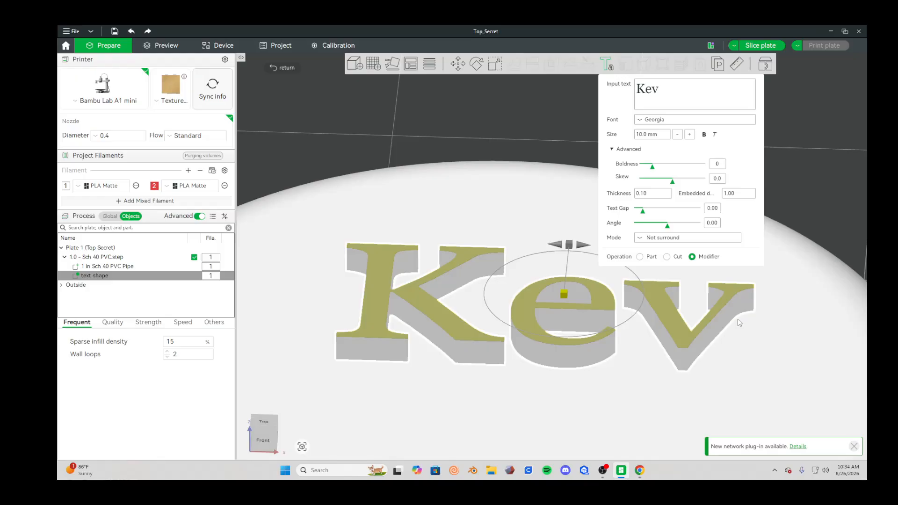
Slice the plate with the modifier text and inspect the cap's top surface in the preview.
left_click(760, 45)
scroll(577, 323, "down", 2)
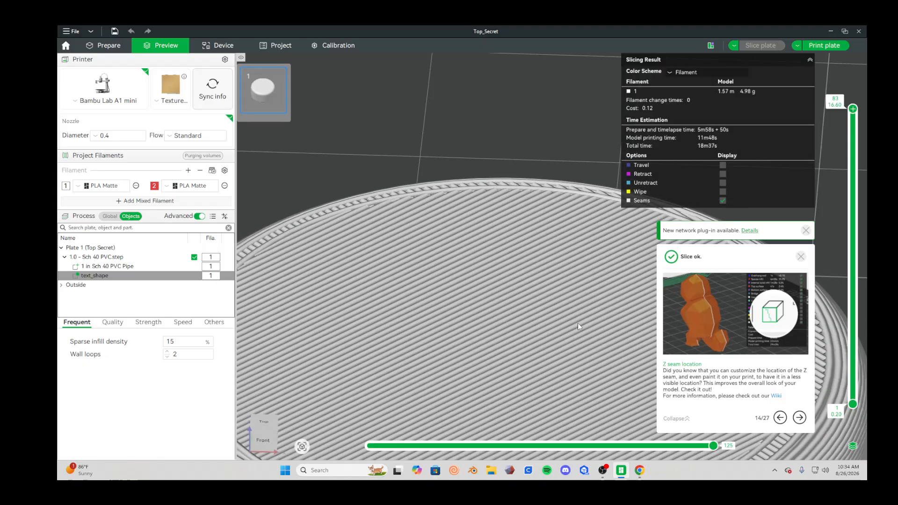
right_click_drag(577, 322, 564, 251)
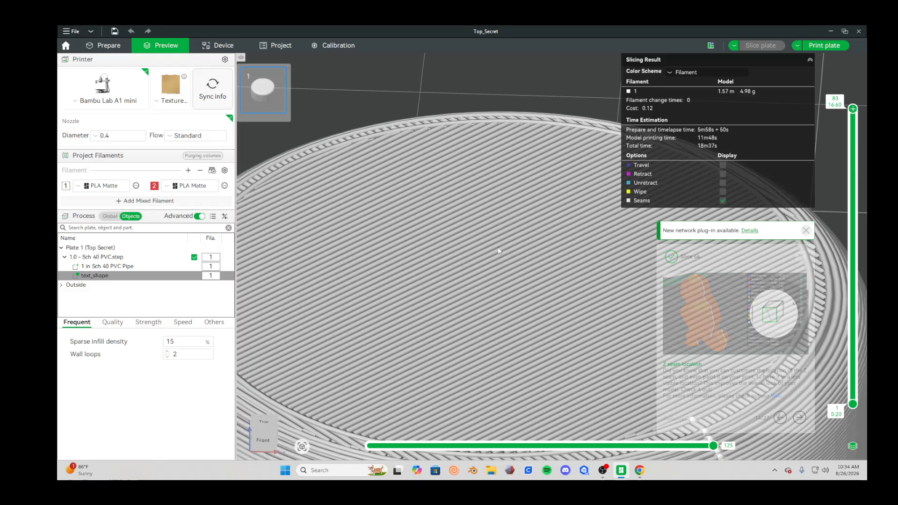
Return to the model editor, undo the last action, and set the text's operation to Part.
left_click(106, 46)
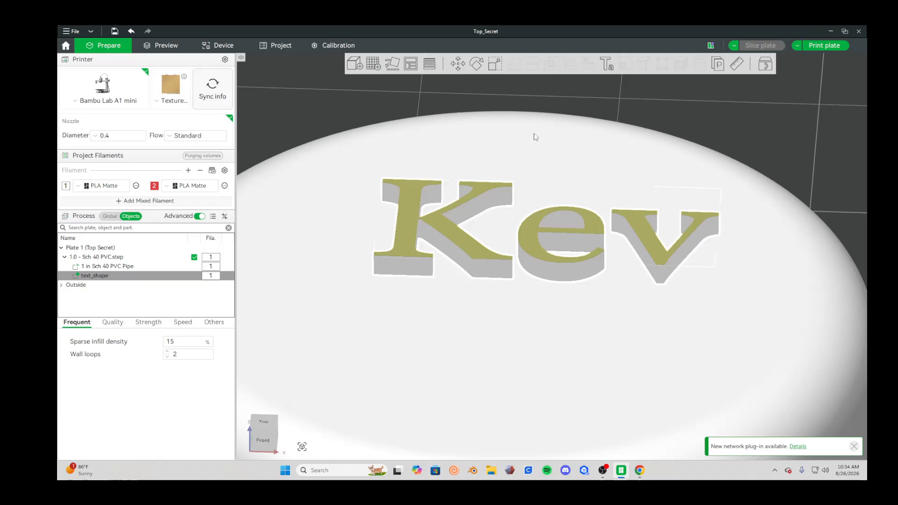
scroll(546, 263, "up", 2)
key("ctrl+z")
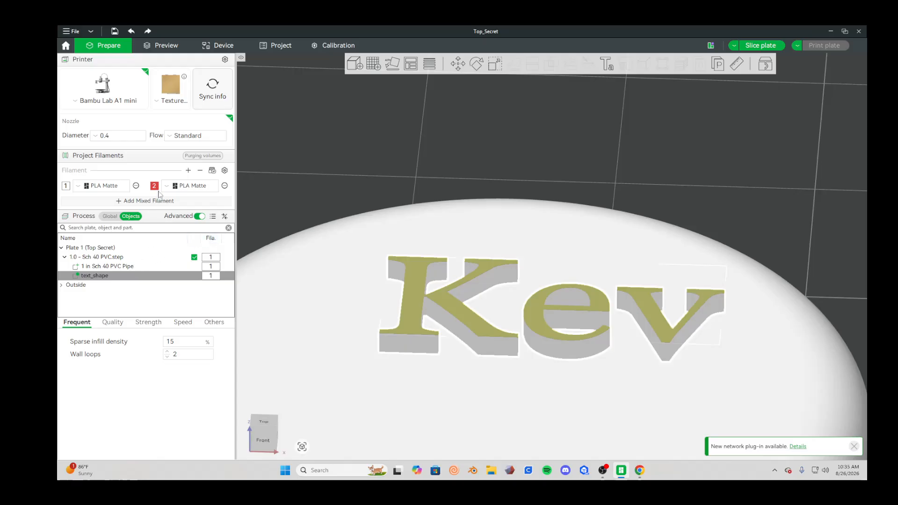
left_click(606, 65)
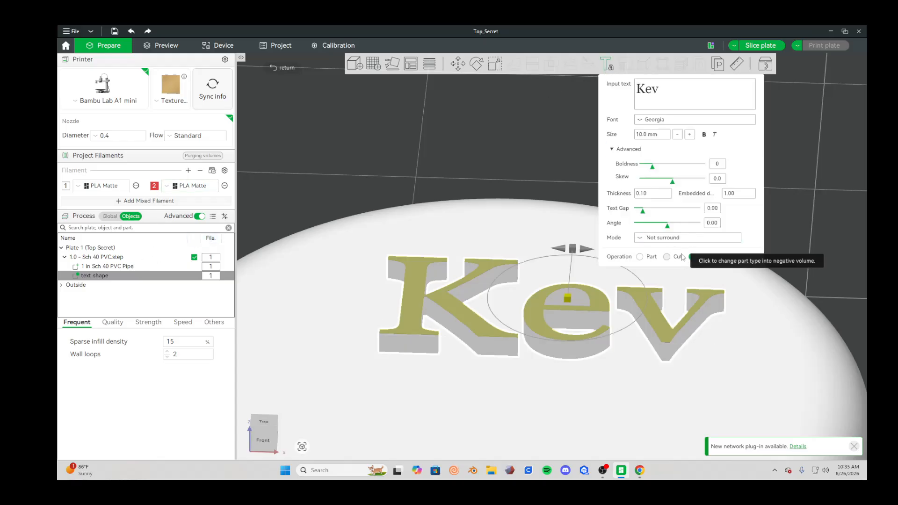
left_click(641, 257)
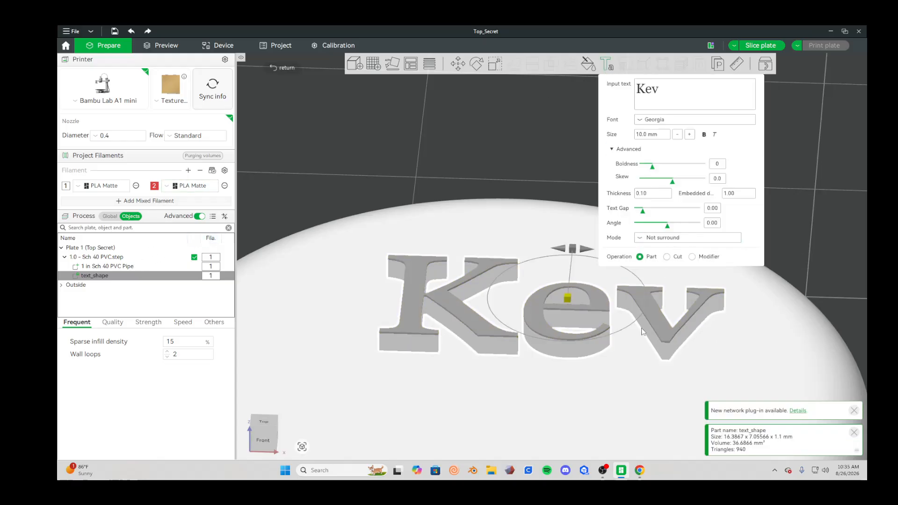
Paint all three raised letters with red filament 2 using the Fill tool with Connected same color.
left_click(590, 66)
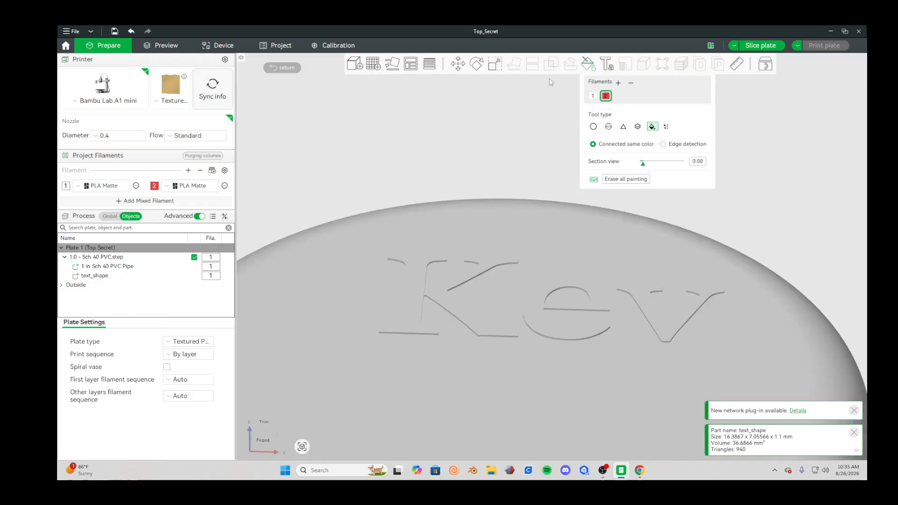
left_click(478, 271)
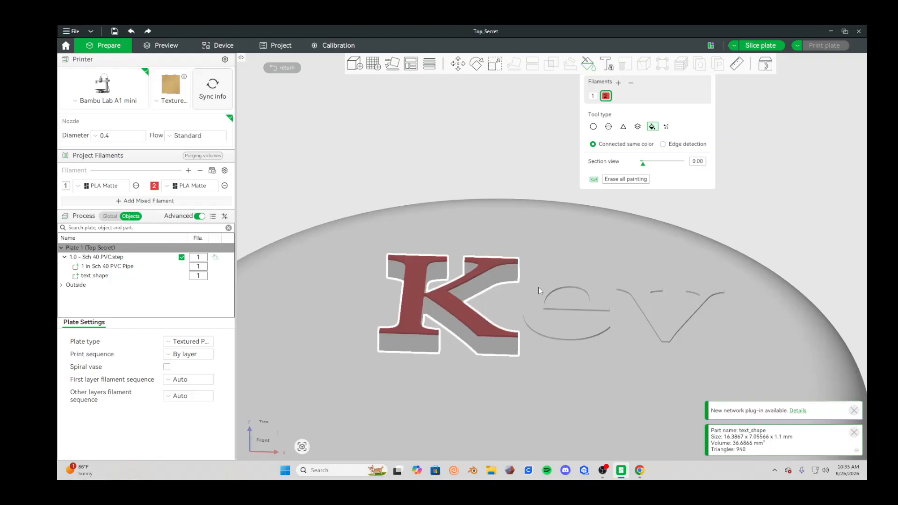
left_click(542, 292)
left_click(639, 296)
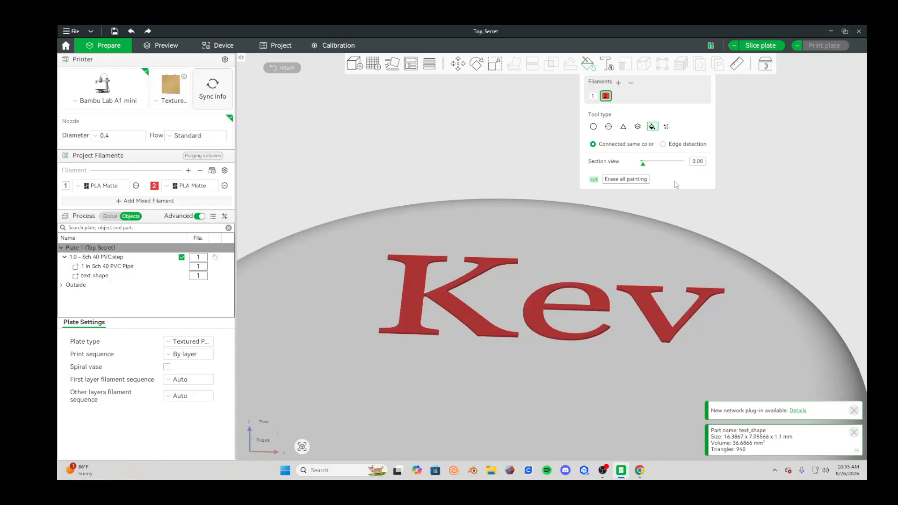
Change the operation of the red-painted text from Part to Modifier.
left_click(607, 64)
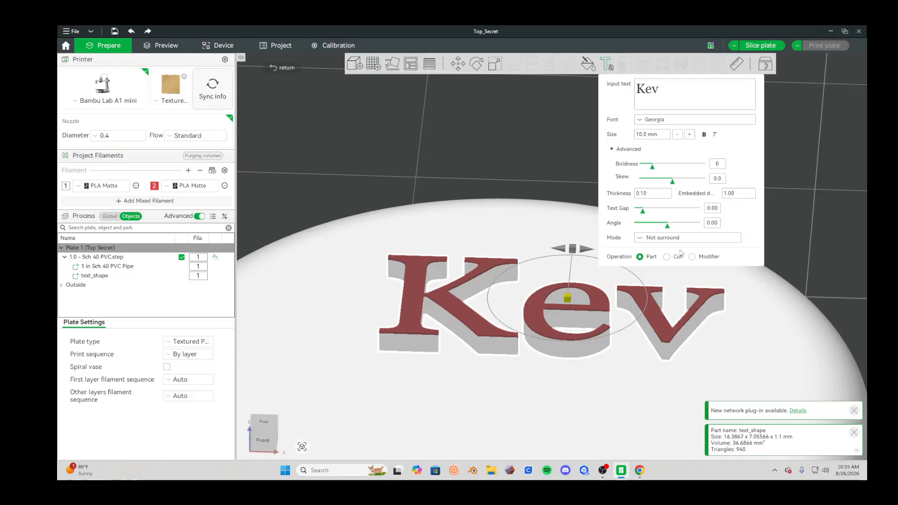
left_click(693, 257)
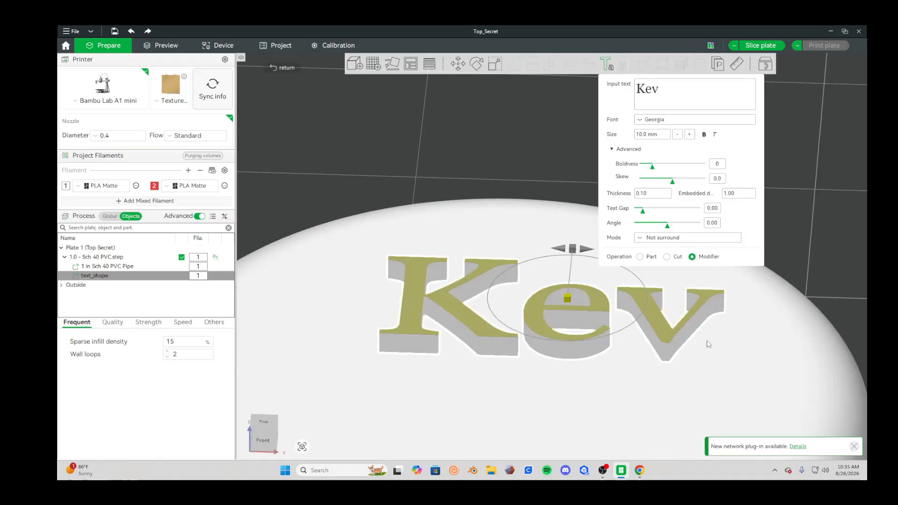
scroll(730, 309, "up", 3)
left_click_drag(627, 414, 626, 414)
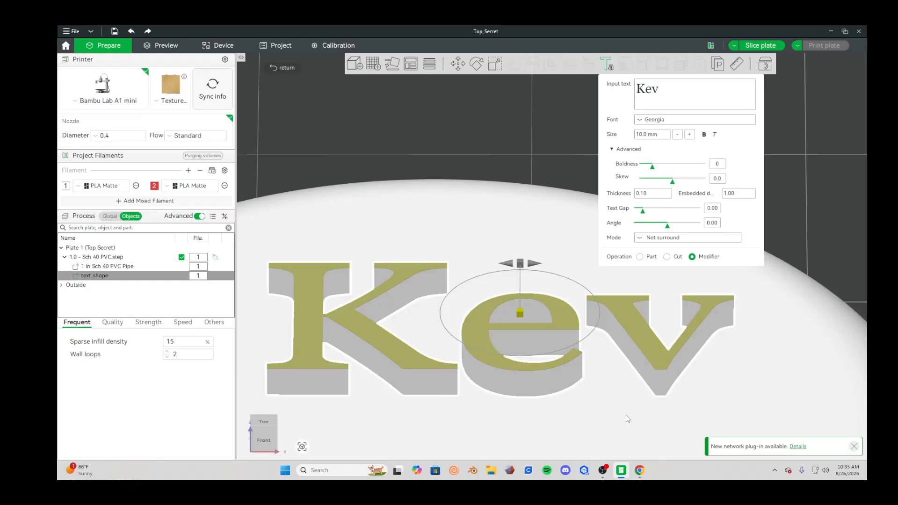
right_click_drag(626, 415, 623, 370)
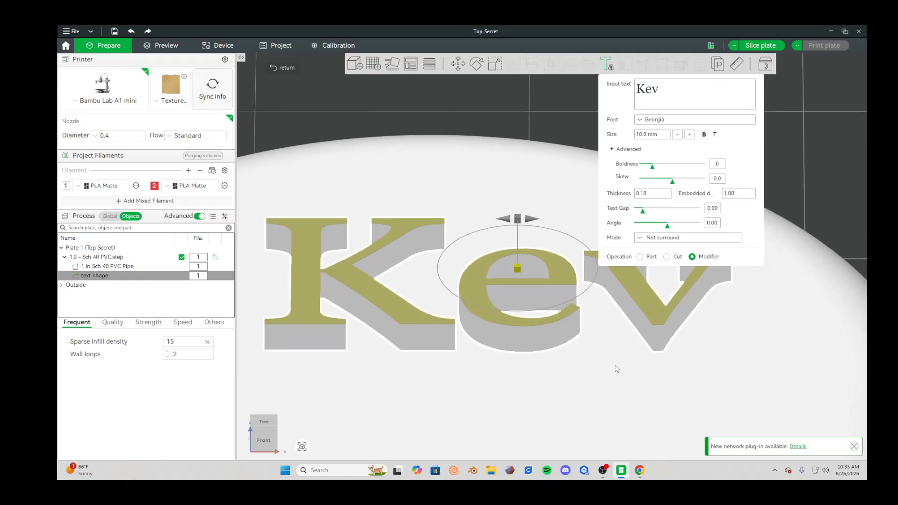
Check the color painting of the 1.0 - Sch 40 PVC.step object, and reopen the text's settings.
left_click(215, 258)
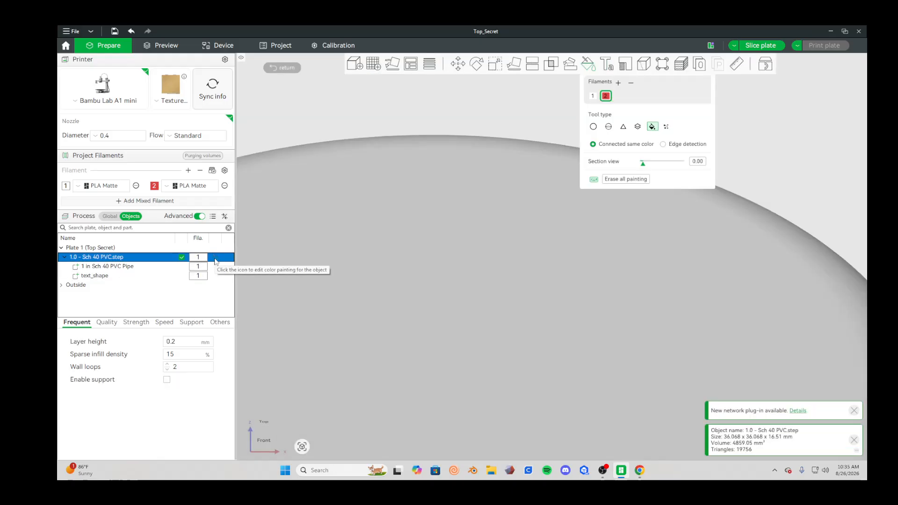
left_click(215, 257)
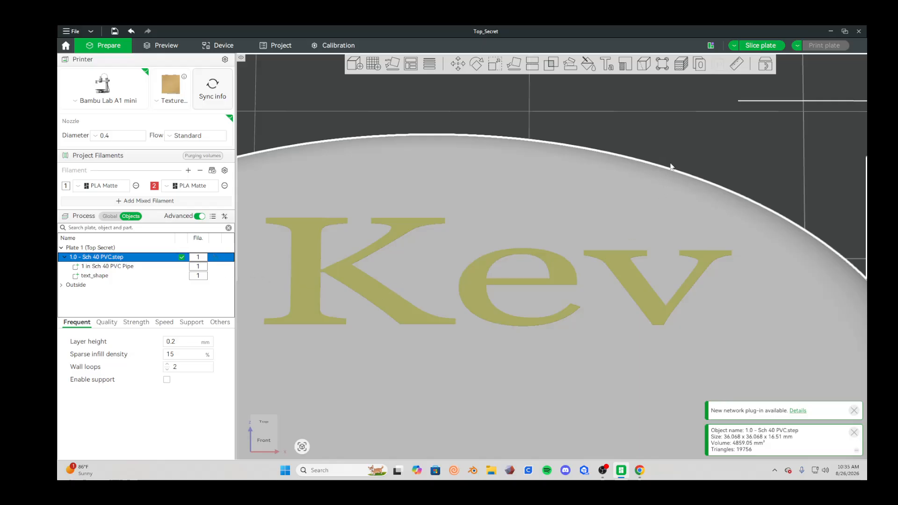
left_click(554, 265)
key("t")
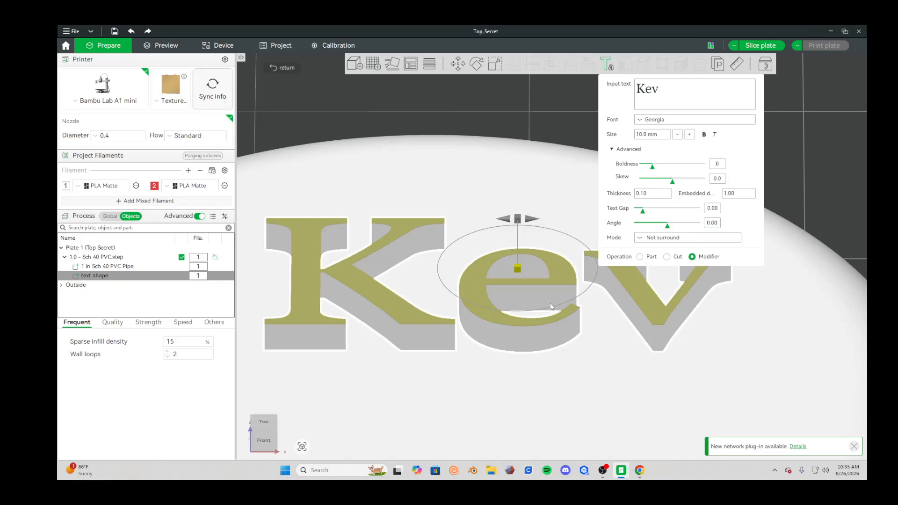
right_click_drag(599, 391, 589, 337)
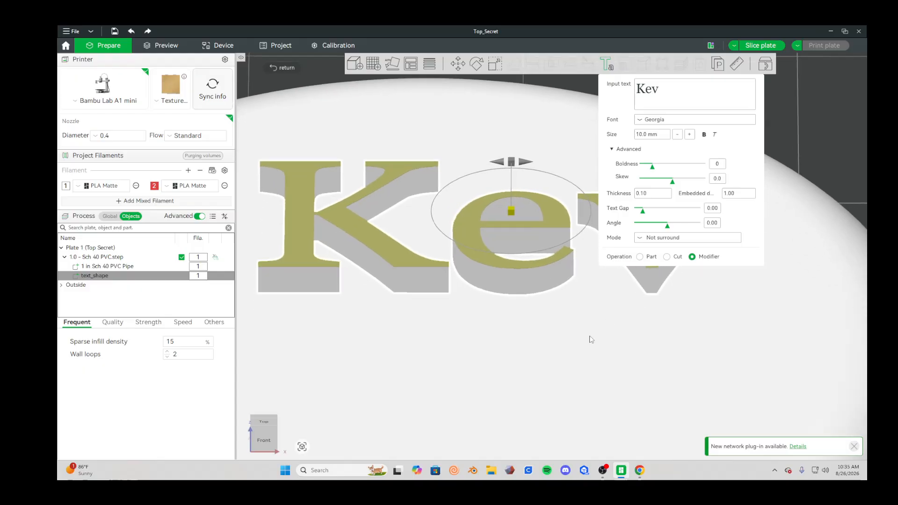
left_click_drag(590, 338, 589, 335)
right_click_drag(579, 330, 622, 351)
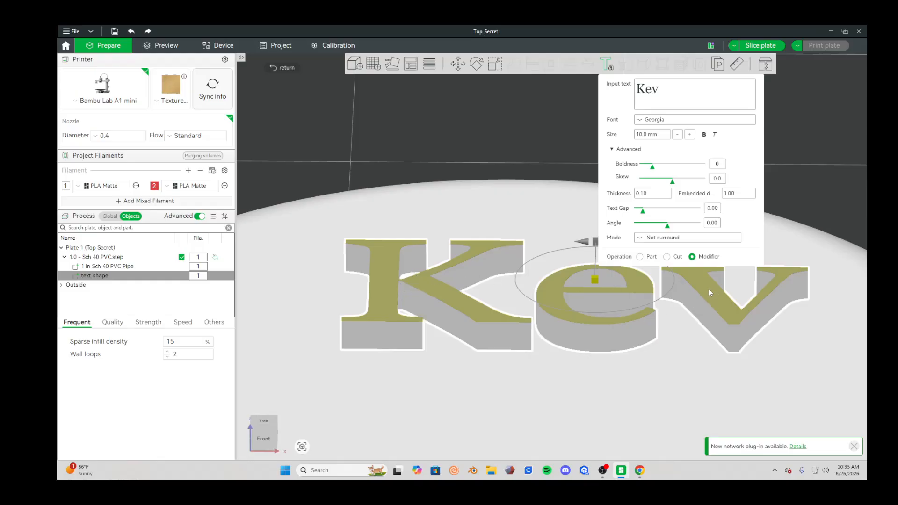
scroll(695, 354, "down", 2)
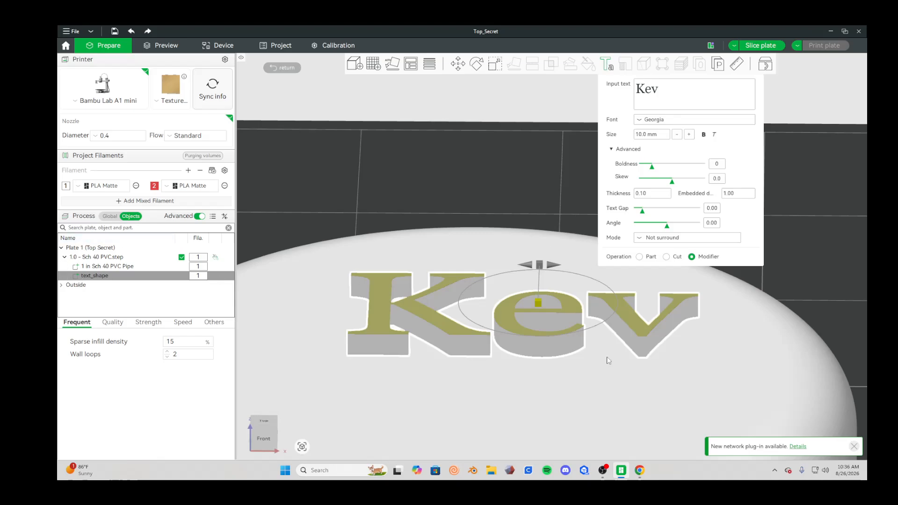
Dismiss the network plug-in notification and switch to OBS.
left_click(855, 448)
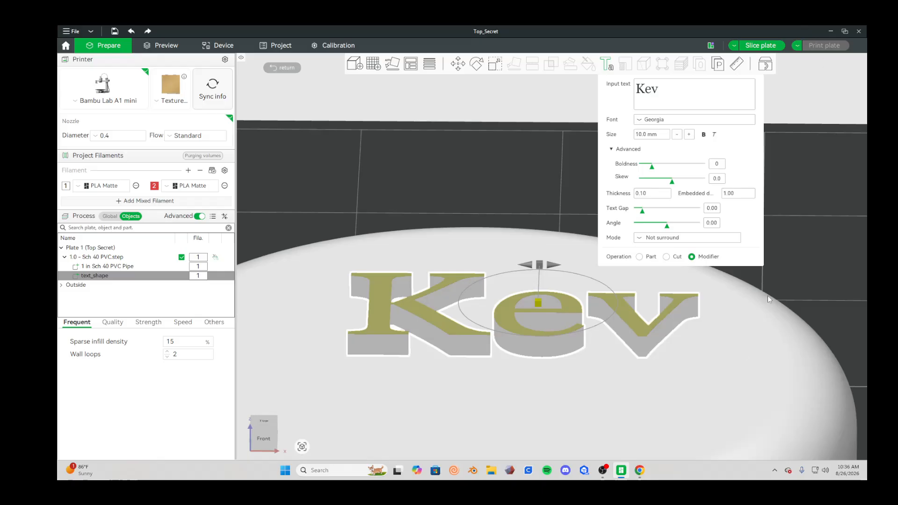
left_click(603, 471)
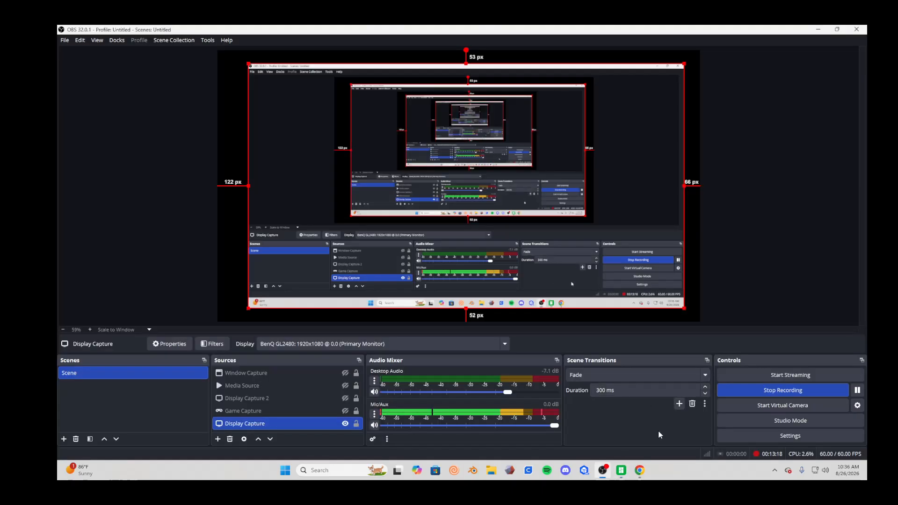